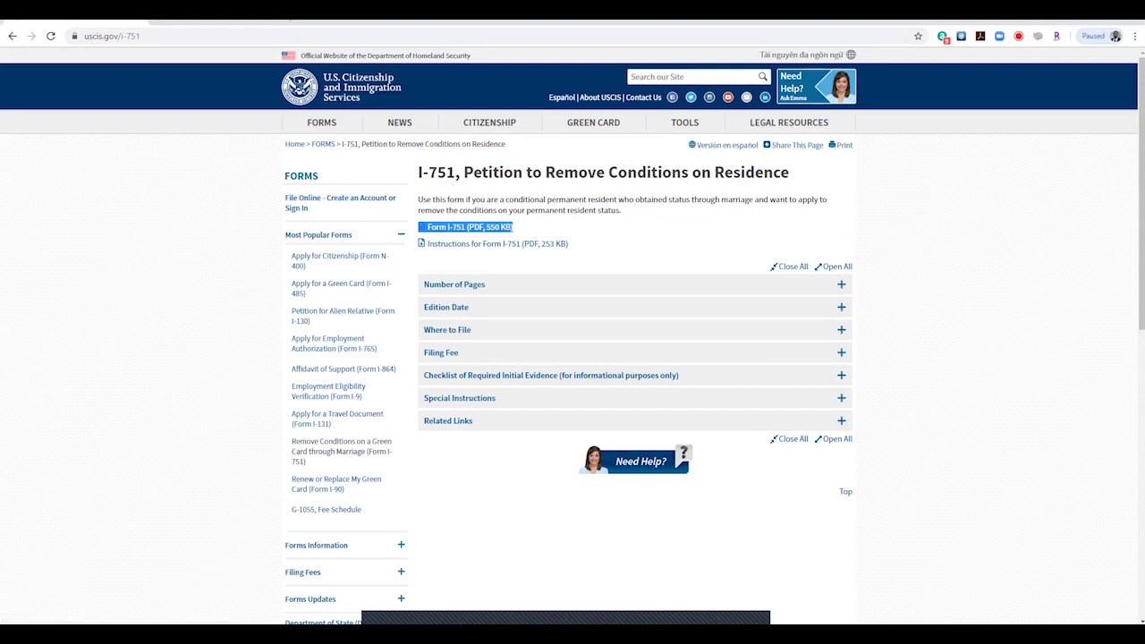
Step: Download the Form I-751 PDF from the petition page and open the downloaded file
{"action": "left_click_drag", "start_coordinate": [85, 36], "coordinate": [140, 36]}
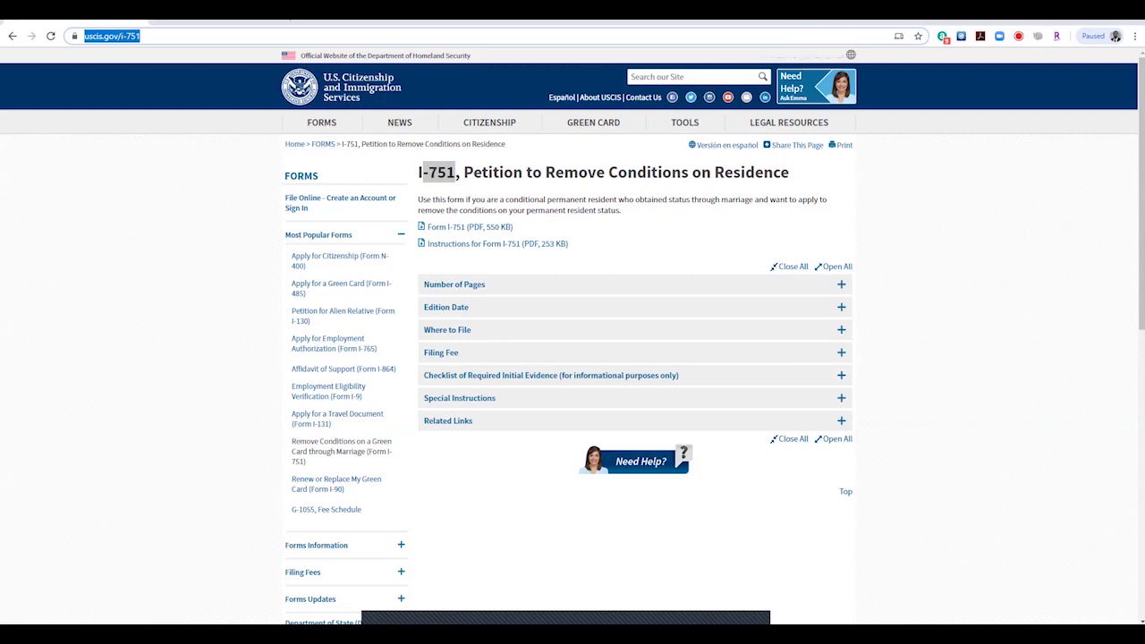
{"action": "left_click", "coordinate": [469, 227]}
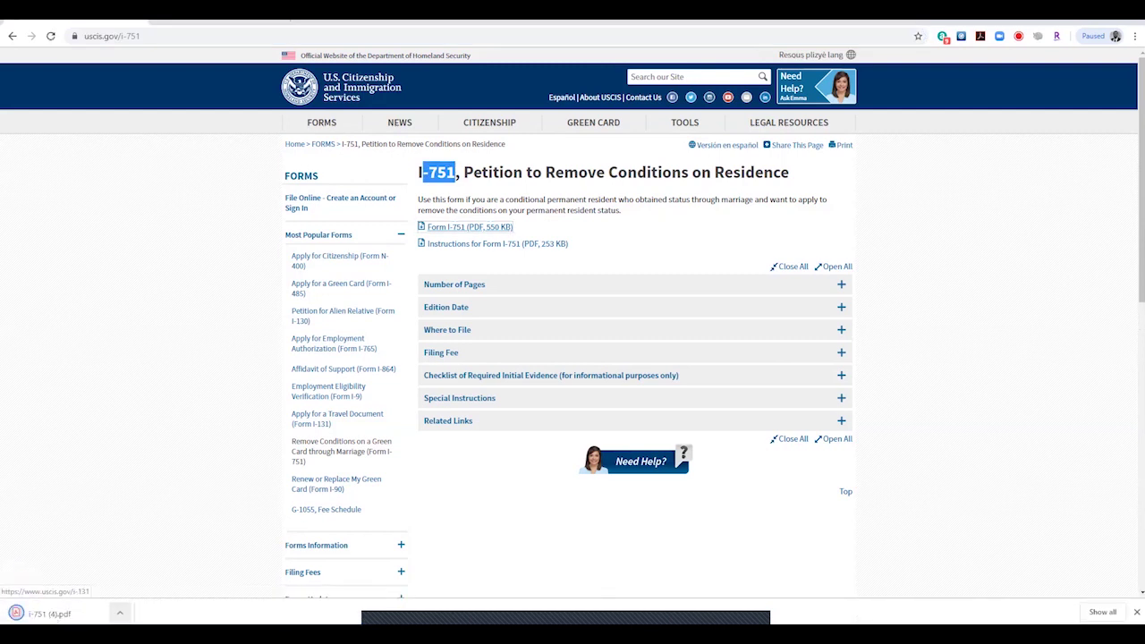
{"action": "left_click", "coordinate": [101, 611]}
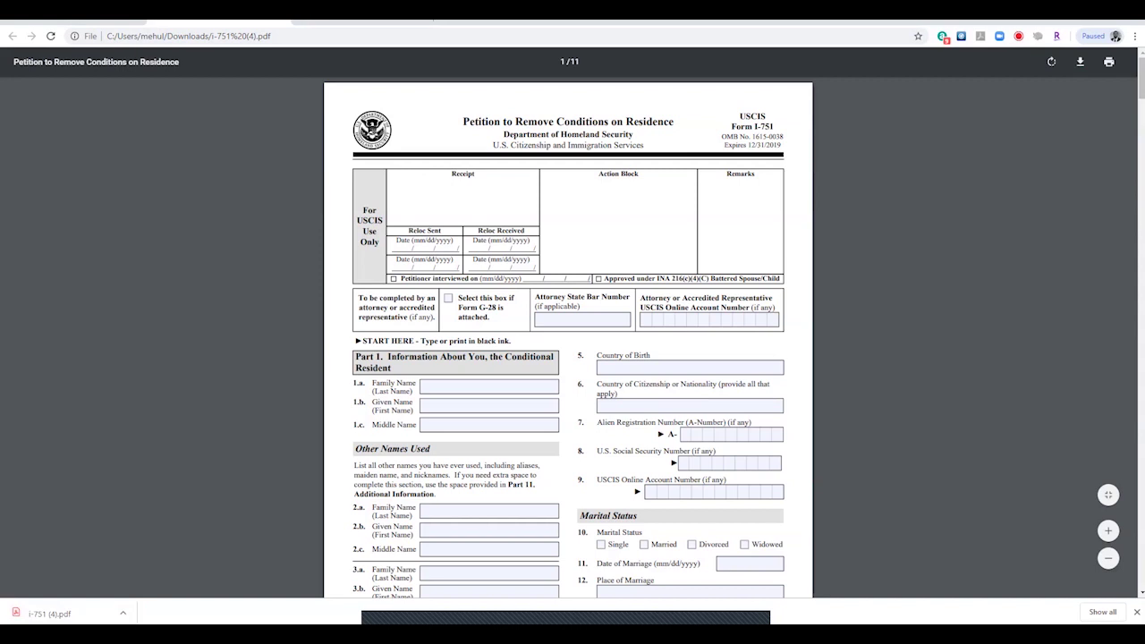
{"action": "scroll", "coordinate": [569, 340], "scroll_direction": "down", "scroll_amount": 2}
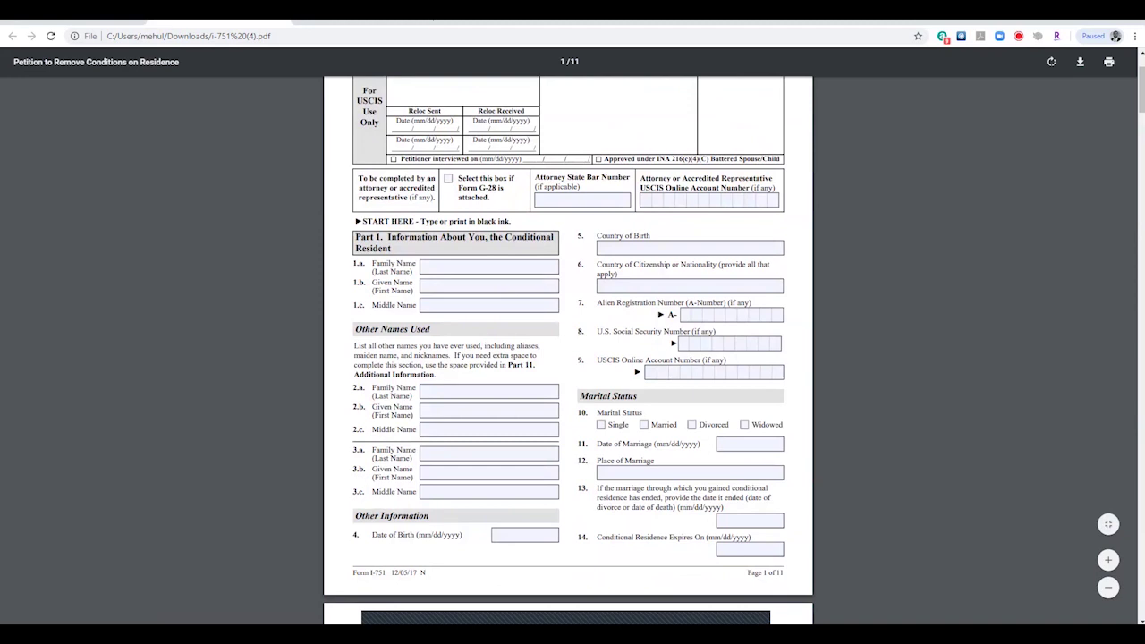
{"action": "scroll", "coordinate": [568, 340], "scroll_direction": "up", "scroll_amount": 2}
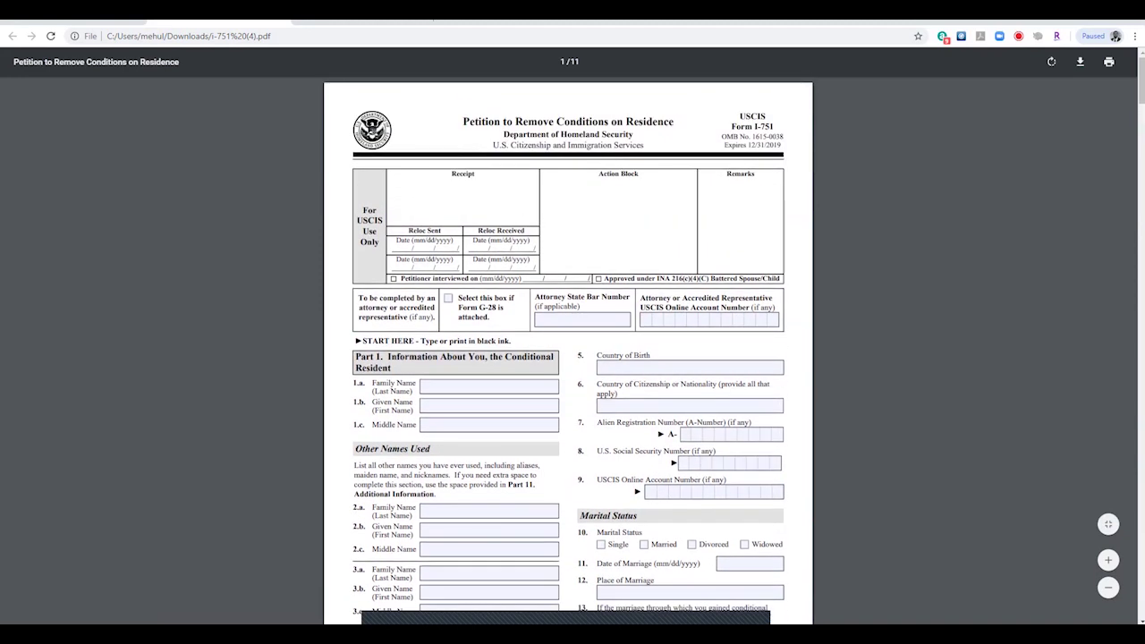
Step: Outline the official-use and attorney block in red, mark it with a star beside it, and clear the drawings
{"action": "mouse_move", "coordinate": [339, 334]}
{"action": "left_mouse_down"}
{"action": "mouse_move", "coordinate": [635, 332]}
{"action": "mouse_move", "coordinate": [809, 288]}
{"action": "left_mouse_up"}
{"action": "mouse_move", "coordinate": [834, 127]}
{"action": "left_mouse_down"}
{"action": "mouse_move", "coordinate": [703, 115]}
{"action": "mouse_move", "coordinate": [373, 133]}
{"action": "mouse_move", "coordinate": [350, 322]}
{"action": "left_mouse_up"}
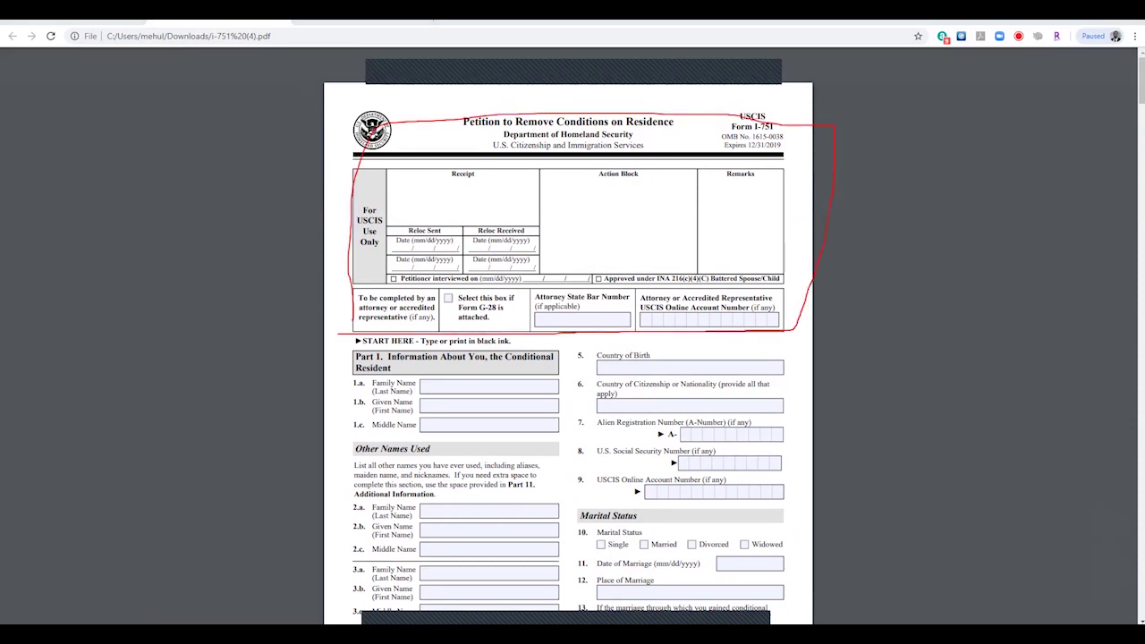
{"action": "left_click_drag", "start_coordinate": [349, 262], "coordinate": [228, 210]}
{"action": "left_click_drag", "start_coordinate": [202, 258], "coordinate": [275, 258]}
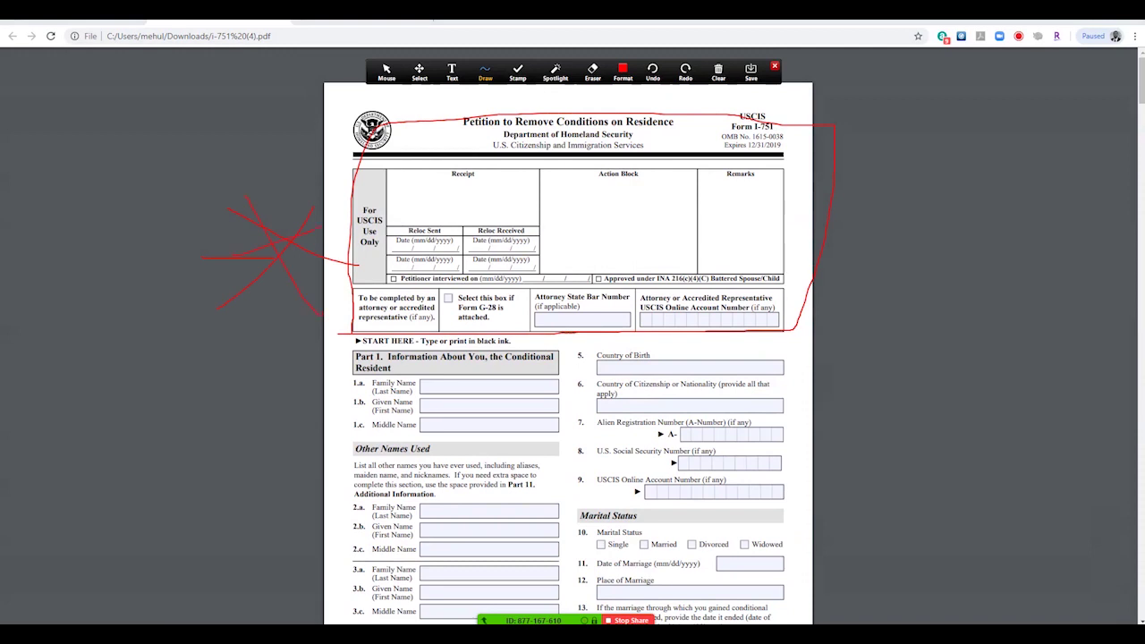
{"action": "left_click", "coordinate": [719, 71]}
{"action": "left_click", "coordinate": [755, 93]}
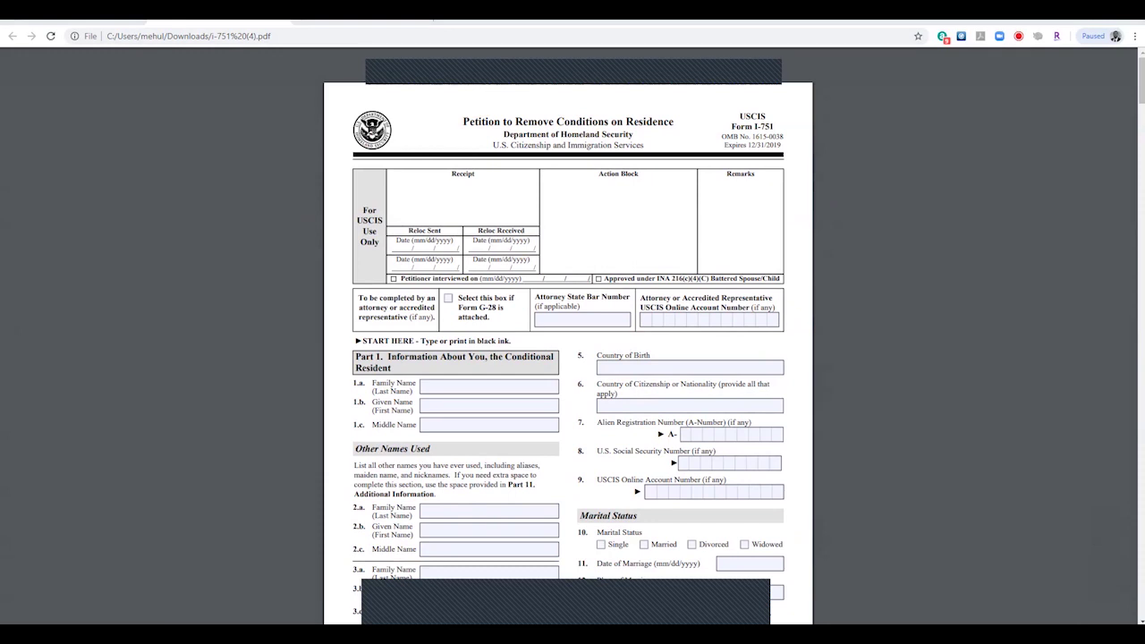
Step: Circle START HERE and mark the "Type or print in black ink" instruction above Part 1 in red
{"action": "scroll", "coordinate": [568, 358], "scroll_direction": "down", "scroll_amount": 2}
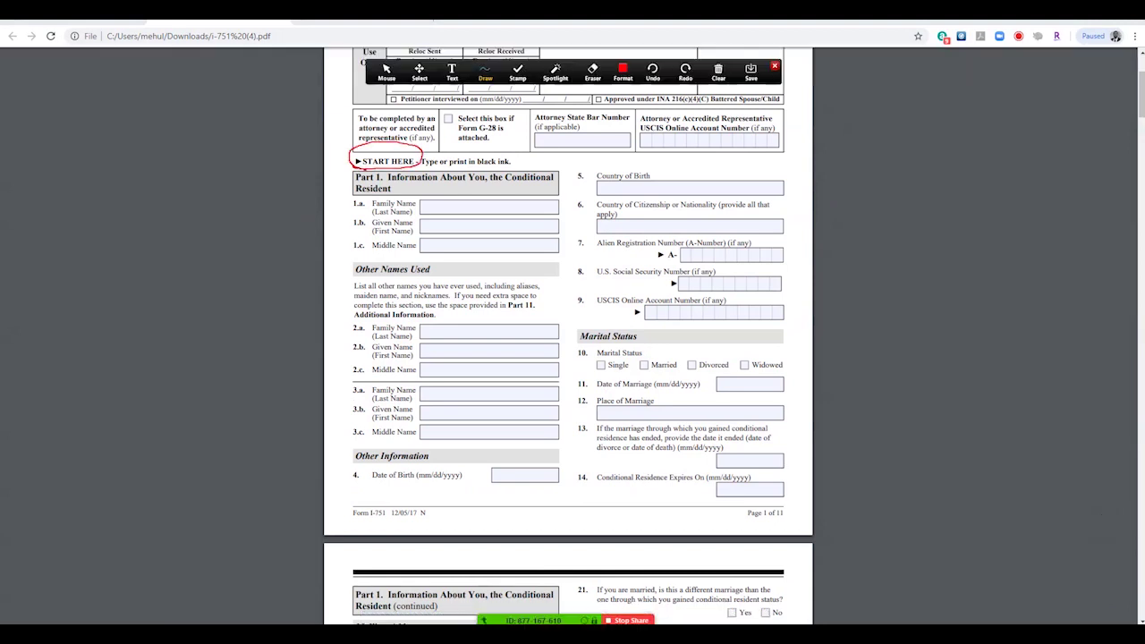
{"action": "left_click_drag", "start_coordinate": [449, 168], "coordinate": [519, 166]}
{"action": "left_click_drag", "start_coordinate": [422, 168], "coordinate": [522, 168]}
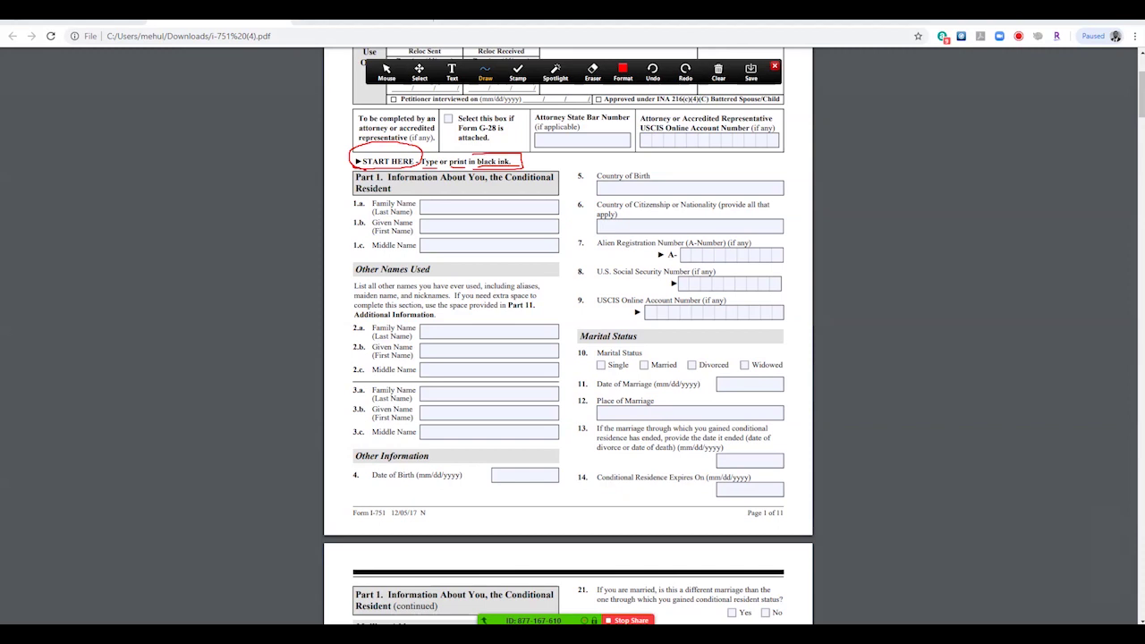
Step: Mark "Conditional Resident" in the Part 1 heading and box item labels 1.a. to 1.c
{"action": "left_click_drag", "start_coordinate": [500, 184], "coordinate": [557, 183]}
{"action": "left_click_drag", "start_coordinate": [348, 195], "coordinate": [372, 196]}
{"action": "mouse_move", "coordinate": [364, 198]}
{"action": "left_mouse_down"}
{"action": "mouse_move", "coordinate": [345, 199]}
{"action": "mouse_move", "coordinate": [347, 255]}
{"action": "mouse_move", "coordinate": [367, 204]}
{"action": "left_mouse_up"}
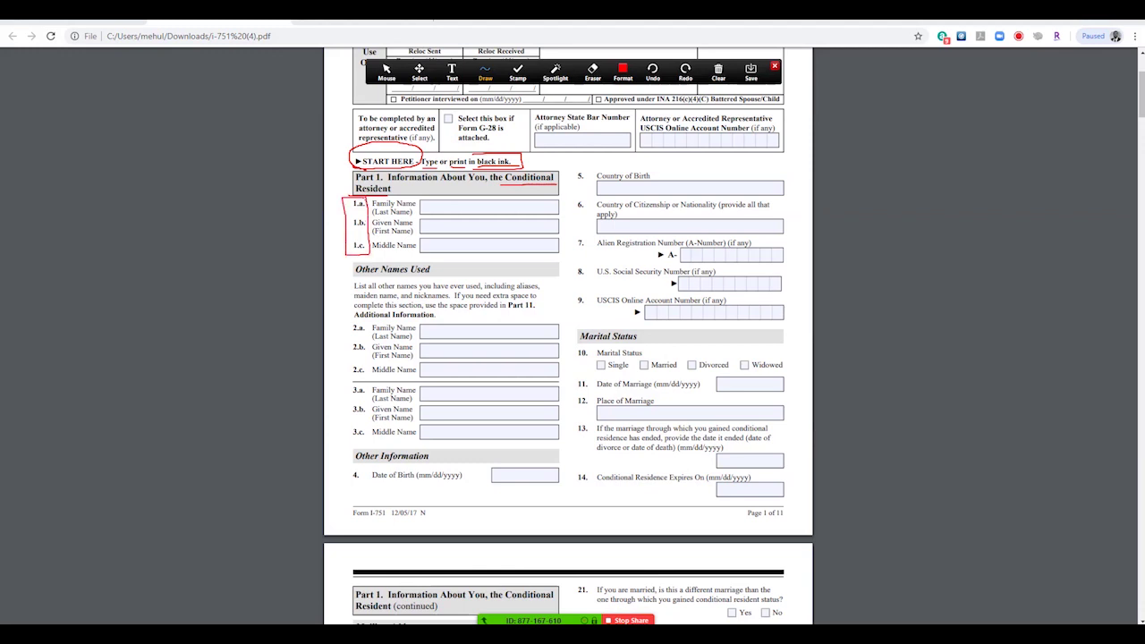
{"action": "mouse_move", "coordinate": [505, 186]}
{"action": "left_mouse_down"}
{"action": "mouse_move", "coordinate": [510, 170]}
{"action": "mouse_move", "coordinate": [558, 177]}
{"action": "left_mouse_up"}
Step: Mark Other Names Used with items 2.a. to 3.c., and underline Other Information with its Date of Birth item
{"action": "mouse_move", "coordinate": [351, 275]}
{"action": "left_mouse_down"}
{"action": "mouse_move", "coordinate": [456, 275]}
{"action": "mouse_move", "coordinate": [397, 256]}
{"action": "mouse_move", "coordinate": [362, 262]}
{"action": "left_mouse_up"}
{"action": "mouse_move", "coordinate": [372, 319]}
{"action": "left_mouse_down"}
{"action": "mouse_move", "coordinate": [338, 417]}
{"action": "mouse_move", "coordinate": [340, 442]}
{"action": "mouse_move", "coordinate": [368, 443]}
{"action": "left_mouse_up"}
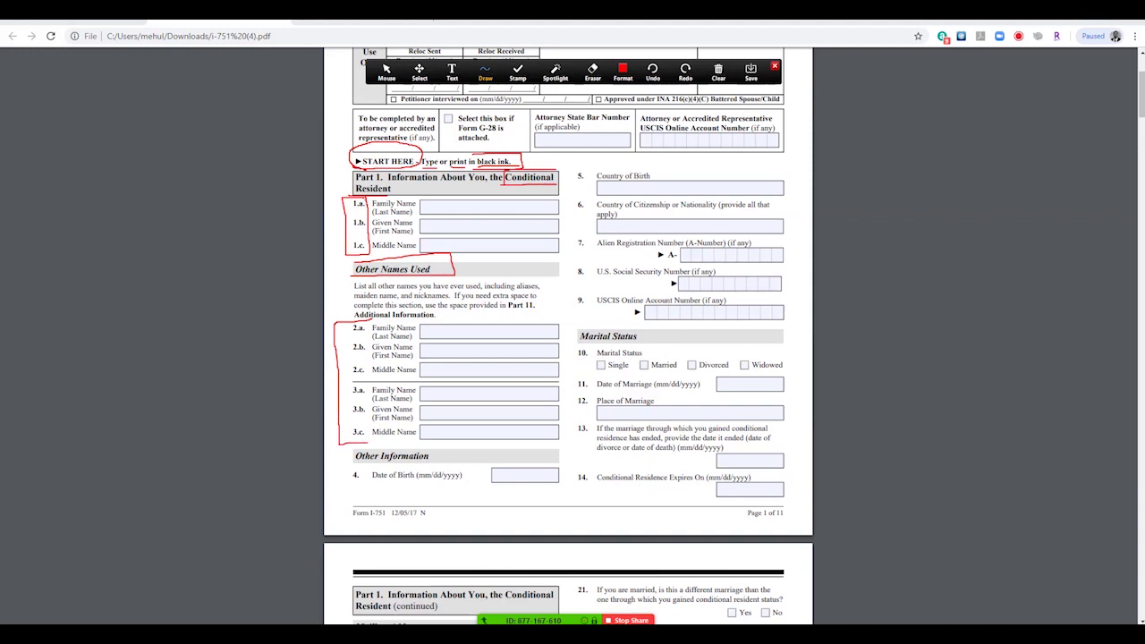
{"action": "mouse_move", "coordinate": [358, 461]}
{"action": "left_mouse_down"}
{"action": "mouse_move", "coordinate": [426, 462]}
{"action": "mouse_move", "coordinate": [464, 484]}
{"action": "left_mouse_up"}
Step: Underline the labels of items 6 to 8 and box the USCIS Online Account Number label in item 9
{"action": "left_click_drag", "start_coordinate": [597, 209], "coordinate": [650, 209]}
{"action": "left_click_drag", "start_coordinate": [606, 251], "coordinate": [674, 250]}
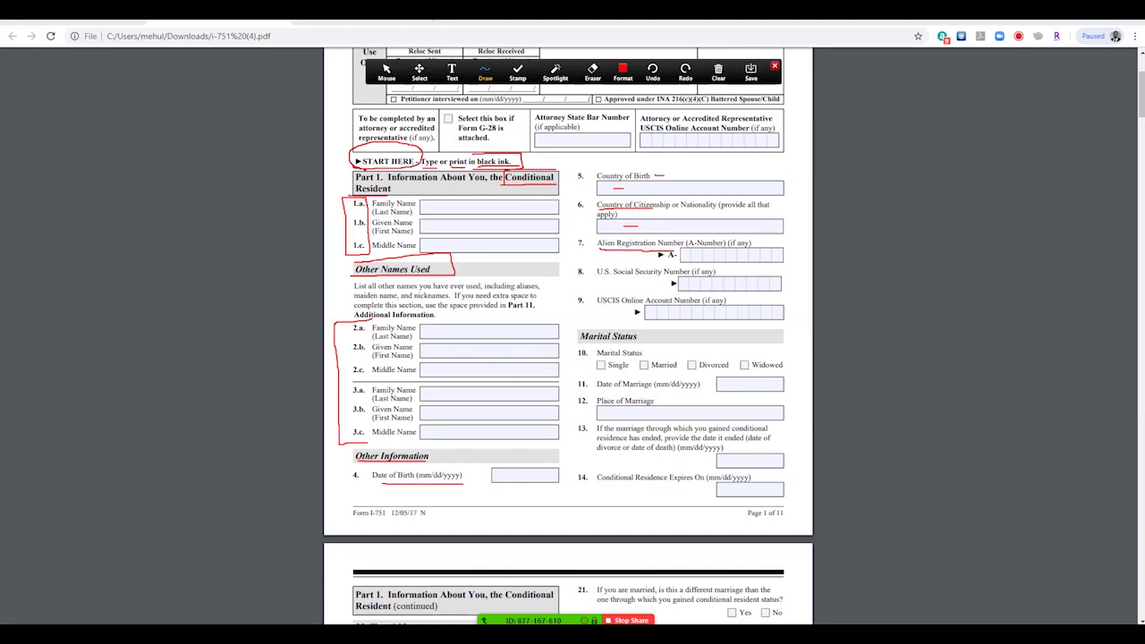
{"action": "left_click_drag", "start_coordinate": [598, 280], "coordinate": [657, 280]}
{"action": "left_click_drag", "start_coordinate": [599, 305], "coordinate": [621, 305]}
{"action": "mouse_move", "coordinate": [594, 293]}
{"action": "left_mouse_down"}
{"action": "mouse_move", "coordinate": [721, 290]}
{"action": "mouse_move", "coordinate": [716, 306]}
{"action": "mouse_move", "coordinate": [605, 306]}
{"action": "mouse_move", "coordinate": [591, 292]}
{"action": "mouse_move", "coordinate": [614, 290]}
{"action": "left_mouse_up"}
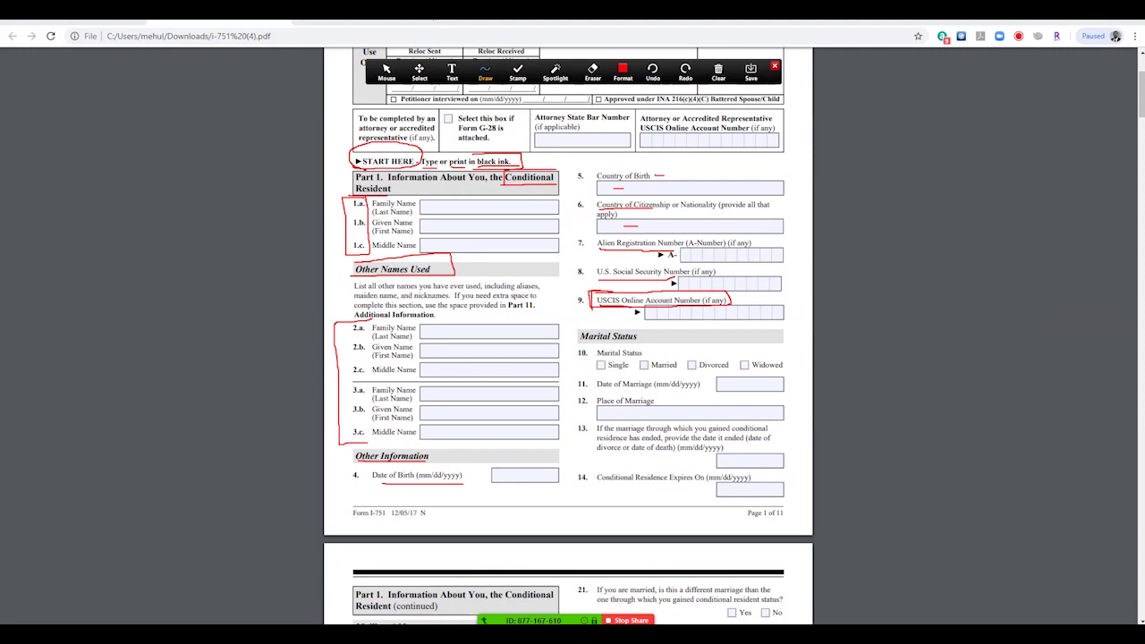
Step: Handwrite a USCIS website note in the page margin, strike through item 9's field, and clear the drawings
{"action": "left_click_drag", "start_coordinate": [793, 237], "coordinate": [814, 239]}
{"action": "mouse_move", "coordinate": [800, 295]}
{"action": "left_mouse_down"}
{"action": "mouse_move", "coordinate": [655, 324]}
{"action": "mouse_move", "coordinate": [737, 307]}
{"action": "left_mouse_up"}
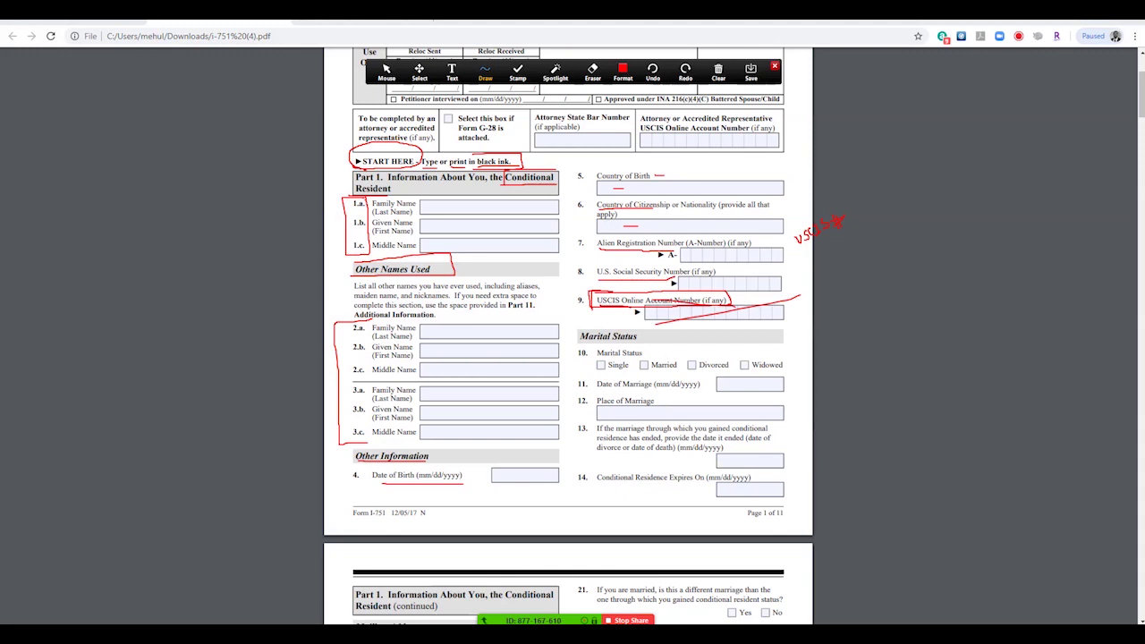
{"action": "mouse_move", "coordinate": [794, 238]}
{"action": "left_mouse_down"}
{"action": "mouse_move", "coordinate": [809, 244]}
{"action": "mouse_move", "coordinate": [741, 245]}
{"action": "left_mouse_up"}
{"action": "left_click_drag", "start_coordinate": [811, 300], "coordinate": [812, 312]}
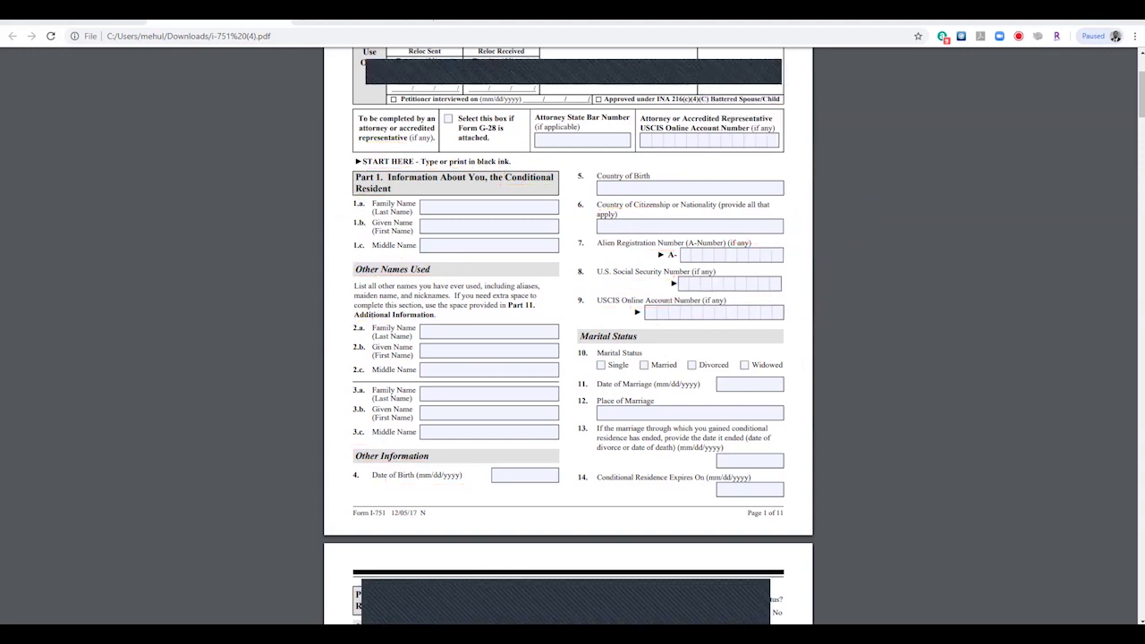
Step: Box the Marital Status heading, mark Married and Date of Marriage in red, and clear the drawings
{"action": "mouse_move", "coordinate": [587, 342]}
{"action": "left_mouse_down"}
{"action": "mouse_move", "coordinate": [637, 326]}
{"action": "mouse_move", "coordinate": [569, 336]}
{"action": "left_mouse_up"}
{"action": "left_click_drag", "start_coordinate": [641, 361], "coordinate": [649, 369]}
{"action": "left_click_drag", "start_coordinate": [649, 361], "coordinate": [640, 370]}
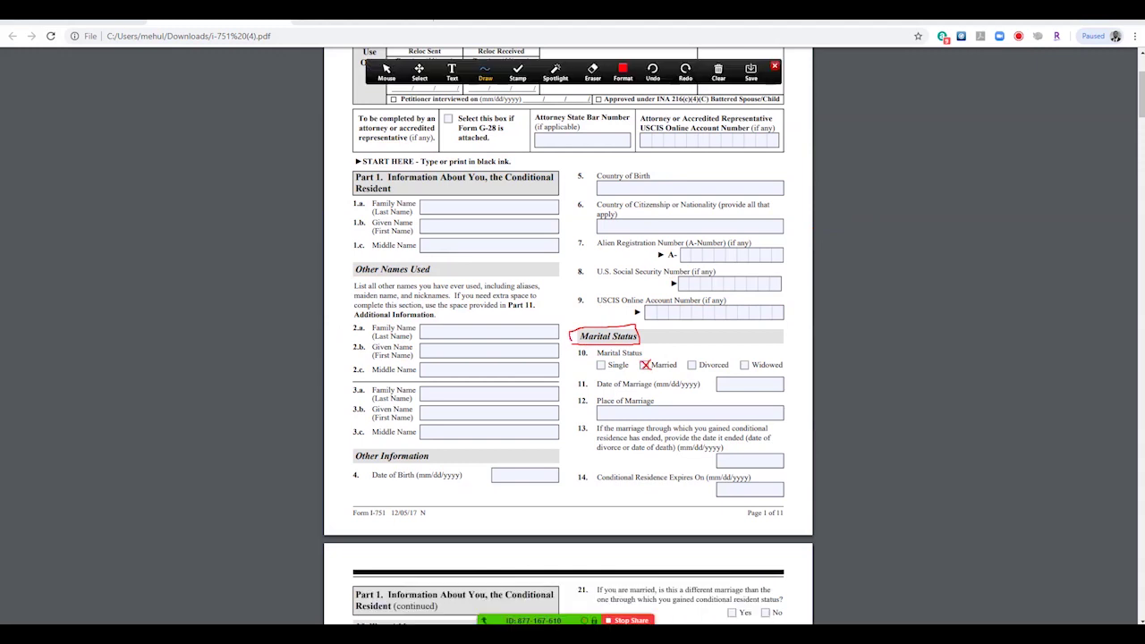
{"action": "left_click_drag", "start_coordinate": [657, 392], "coordinate": [698, 390]}
{"action": "left_click", "coordinate": [719, 71]}
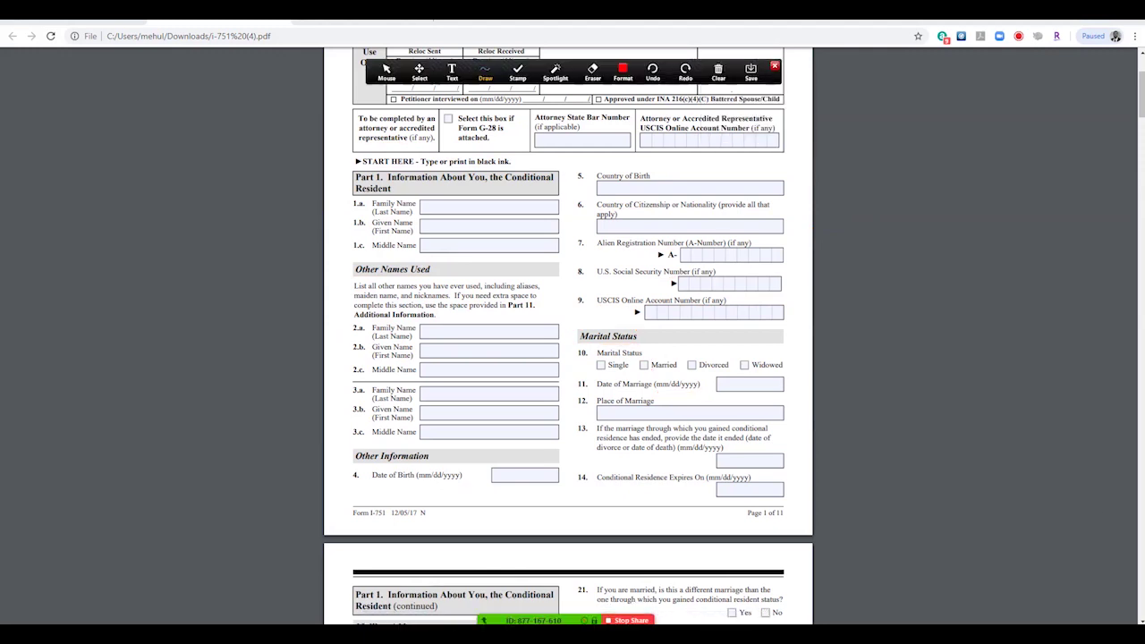
Step: Close the annotation tools and enter "TOWN, STATE, COUNTRY" as the Place of Marriage in item 12
{"action": "left_click", "coordinate": [775, 66]}
{"action": "type", "text": "TOWN,"}
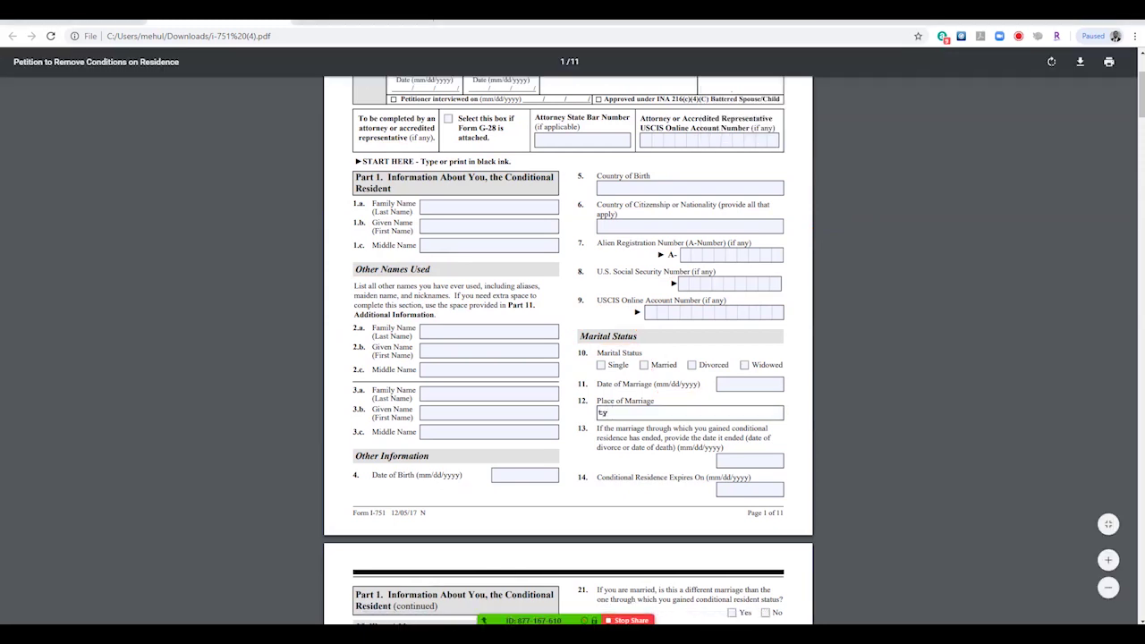
{"action": "type", "text": " STATE, AND"}
{"action": "key", "text": "BackSpace"}
{"action": "key", "text": "BackSpace"}
{"action": "key", "text": "BackSpace"}
{"action": "type", "text": "COUNTRY"}
Step: Replace the Place of Marriage with "PATAN, GUJURAT, INDIA" and empty the field again
{"action": "key", "text": "ctrl+a"}
{"action": "type", "text": "PATAN, GUJURAT, INDIA"}
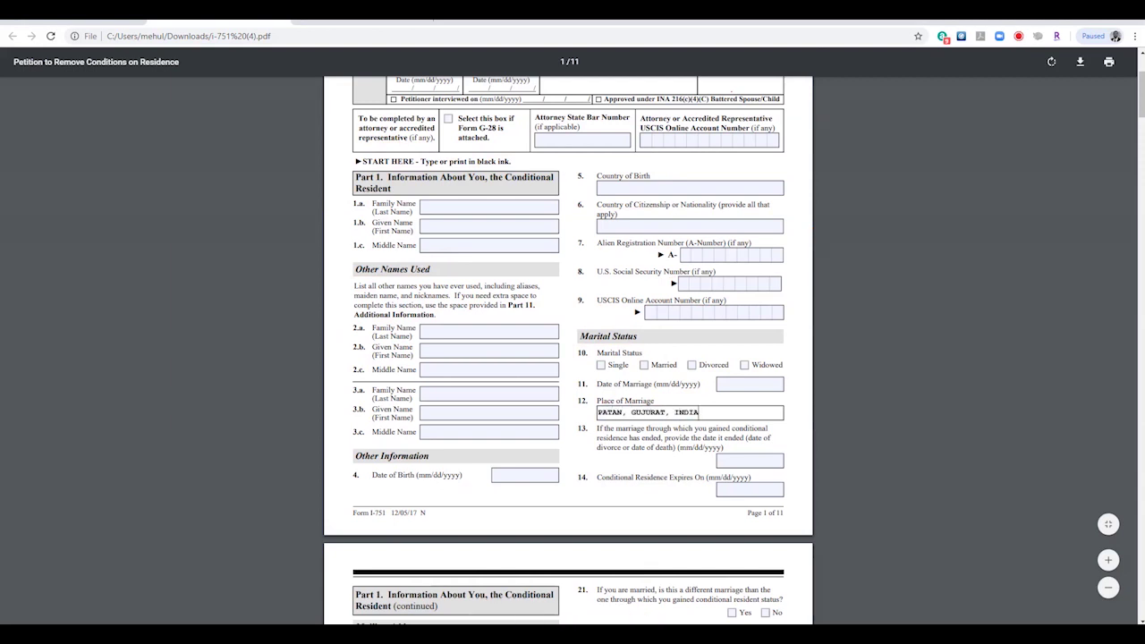
{"action": "key", "text": "ctrl+a"}
Step: Circle item number 13, underline "has ended", "divorce" and "date of death", and box its date field
{"action": "scroll", "coordinate": [568, 349], "scroll_direction": "down", "scroll_amount": 3}
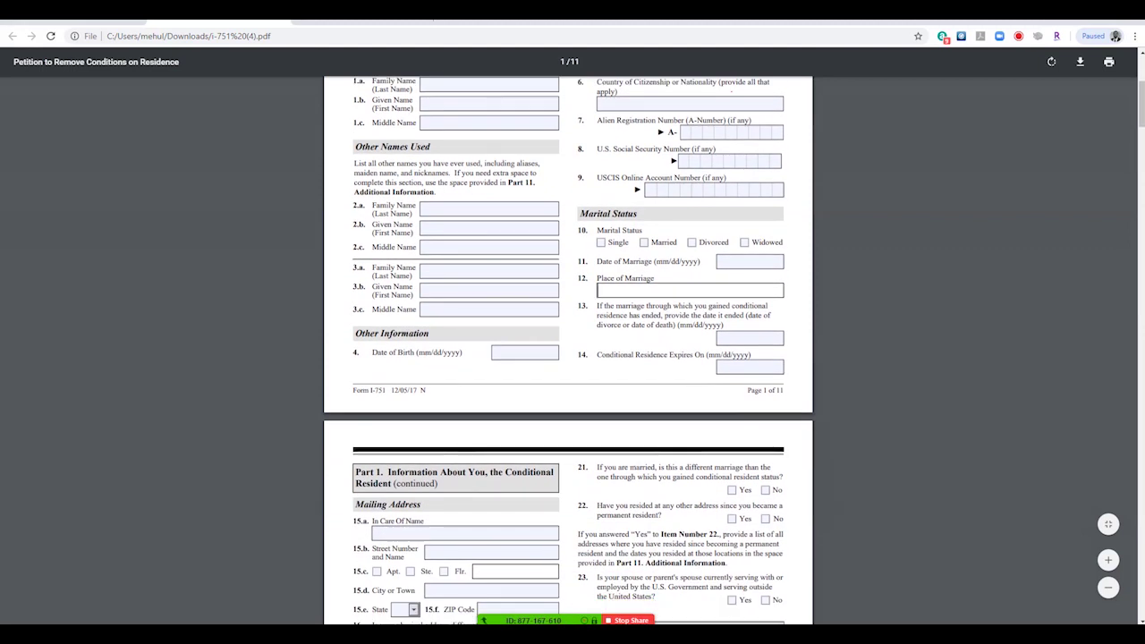
{"action": "left_click_drag", "start_coordinate": [590, 301], "coordinate": [659, 320]}
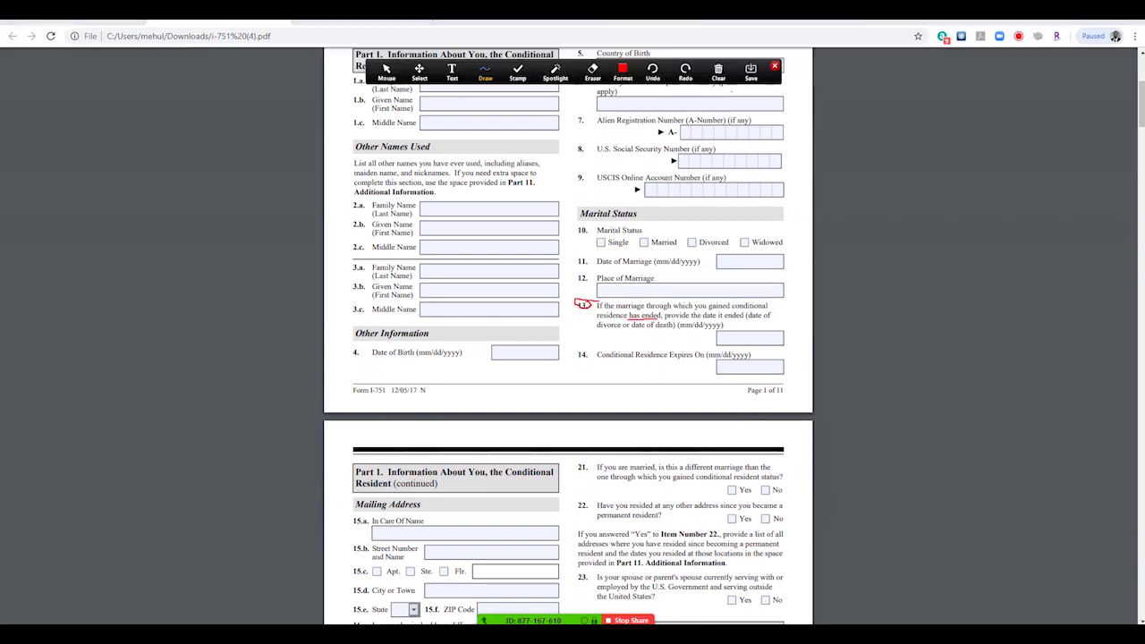
{"action": "mouse_move", "coordinate": [589, 329]}
{"action": "left_mouse_down"}
{"action": "mouse_move", "coordinate": [780, 321]}
{"action": "mouse_move", "coordinate": [741, 344]}
{"action": "mouse_move", "coordinate": [714, 329]}
{"action": "left_mouse_up"}
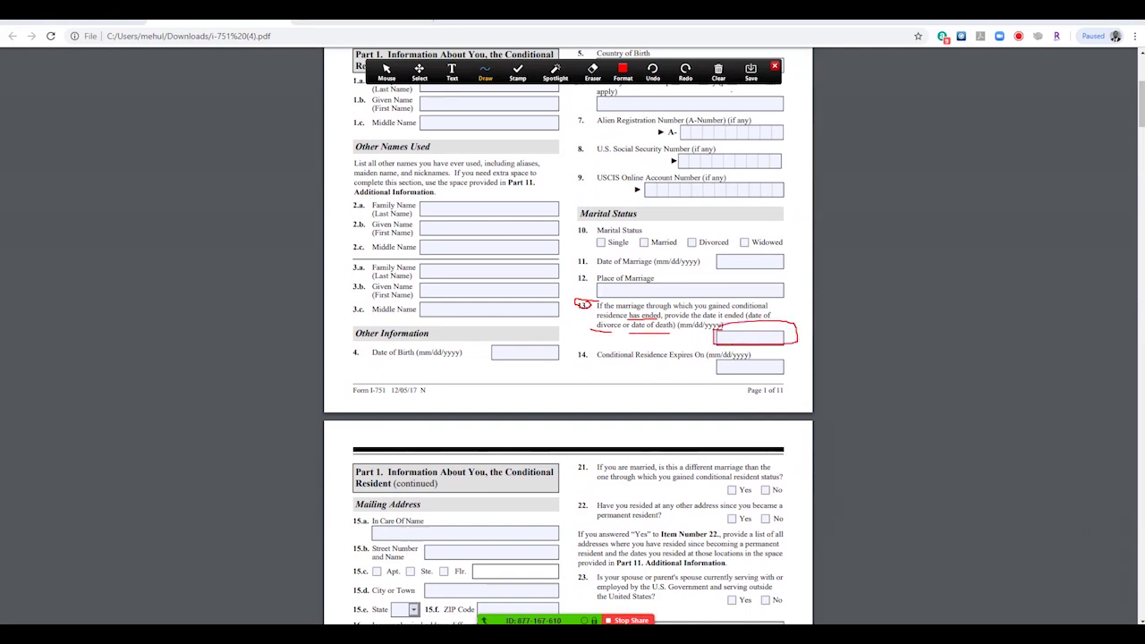
Step: Circle item number 14, tick its label, box the mm/dd/yyyy format, and clear the drawings
{"action": "mouse_move", "coordinate": [579, 347]}
{"action": "left_mouse_down"}
{"action": "mouse_move", "coordinate": [574, 359]}
{"action": "mouse_move", "coordinate": [592, 350]}
{"action": "mouse_move", "coordinate": [574, 346]}
{"action": "mouse_move", "coordinate": [645, 360]}
{"action": "left_mouse_up"}
{"action": "mouse_move", "coordinate": [709, 360]}
{"action": "left_mouse_down"}
{"action": "mouse_move", "coordinate": [738, 358]}
{"action": "mouse_move", "coordinate": [704, 359]}
{"action": "left_mouse_up"}
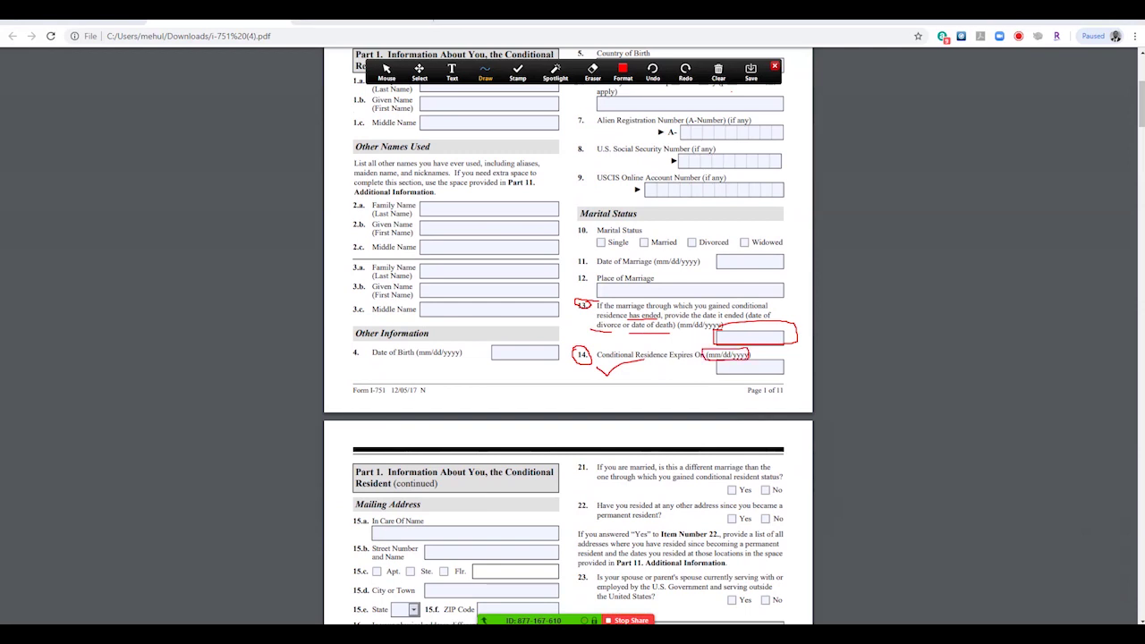
{"action": "left_click", "coordinate": [719, 71]}
{"action": "left_click", "coordinate": [747, 94]}
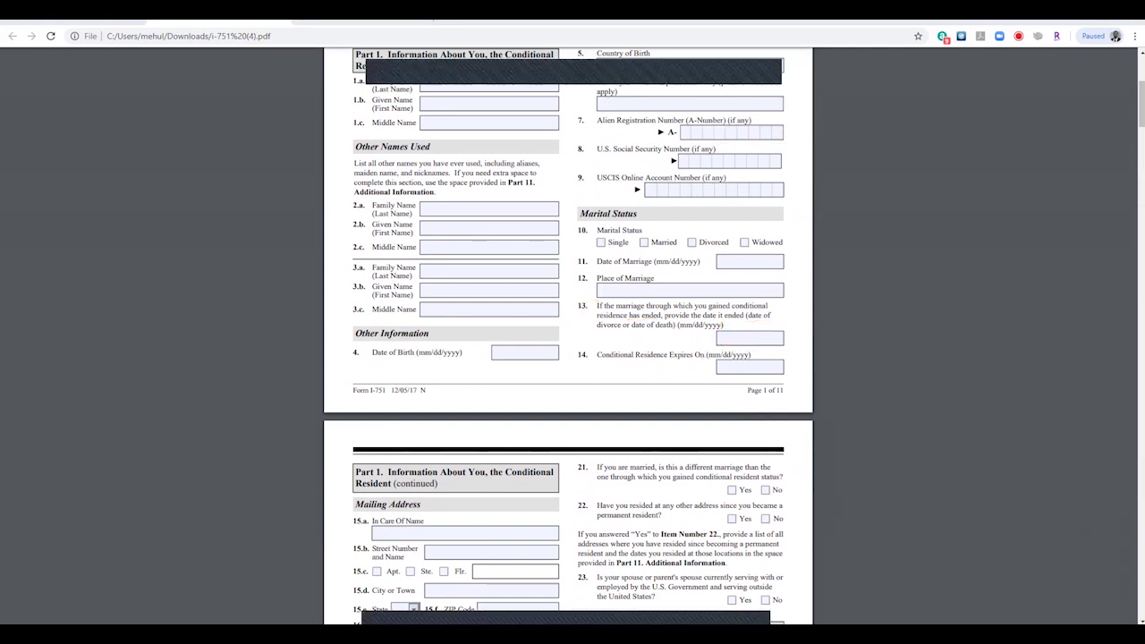
Step: Turn on the Spotlight pointer and enter "who gets the mail?" as In Care Of Name in item 15.a. on page 2
{"action": "left_click", "coordinate": [387, 72]}
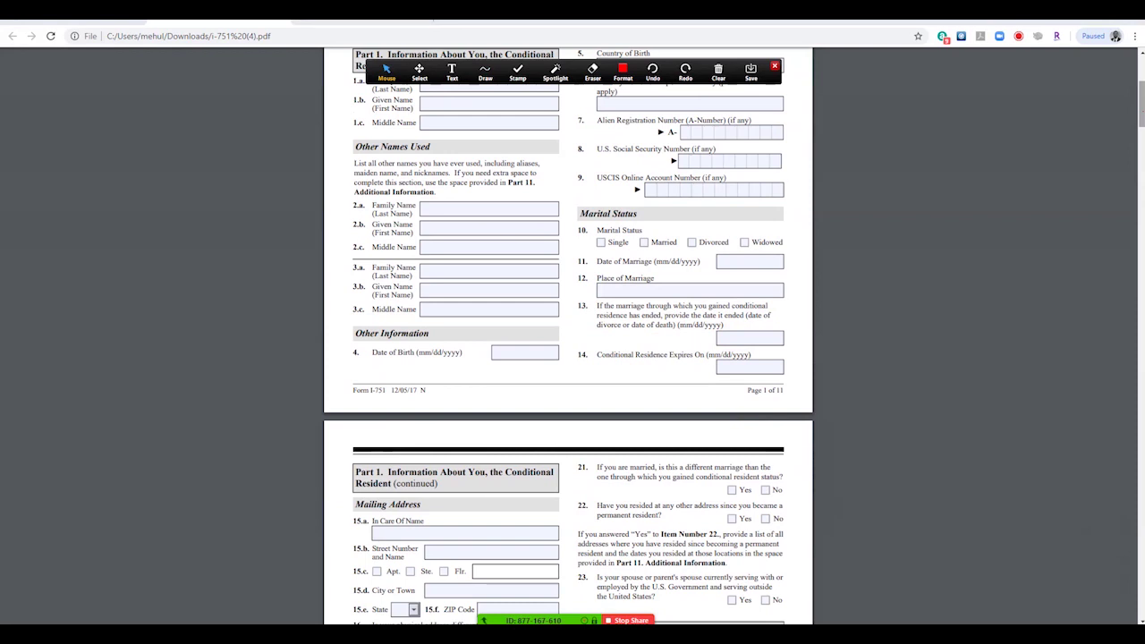
{"action": "scroll", "coordinate": [569, 340], "scroll_direction": "down", "scroll_amount": 3}
{"action": "scroll", "coordinate": [568, 340], "scroll_direction": "down", "scroll_amount": 1}
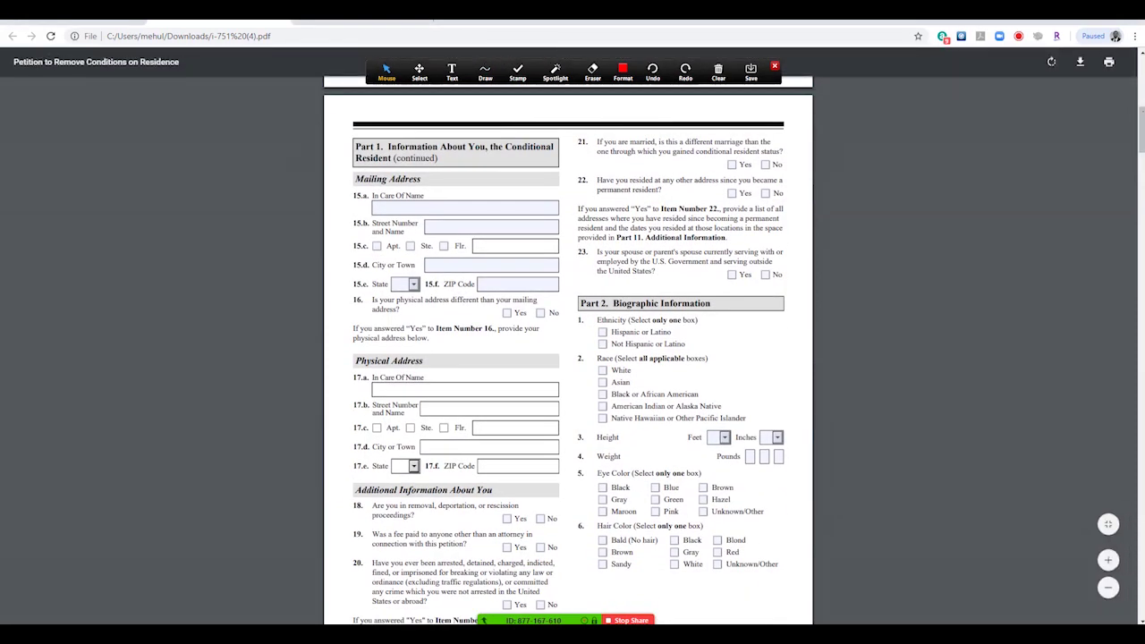
{"action": "left_click", "coordinate": [555, 71]}
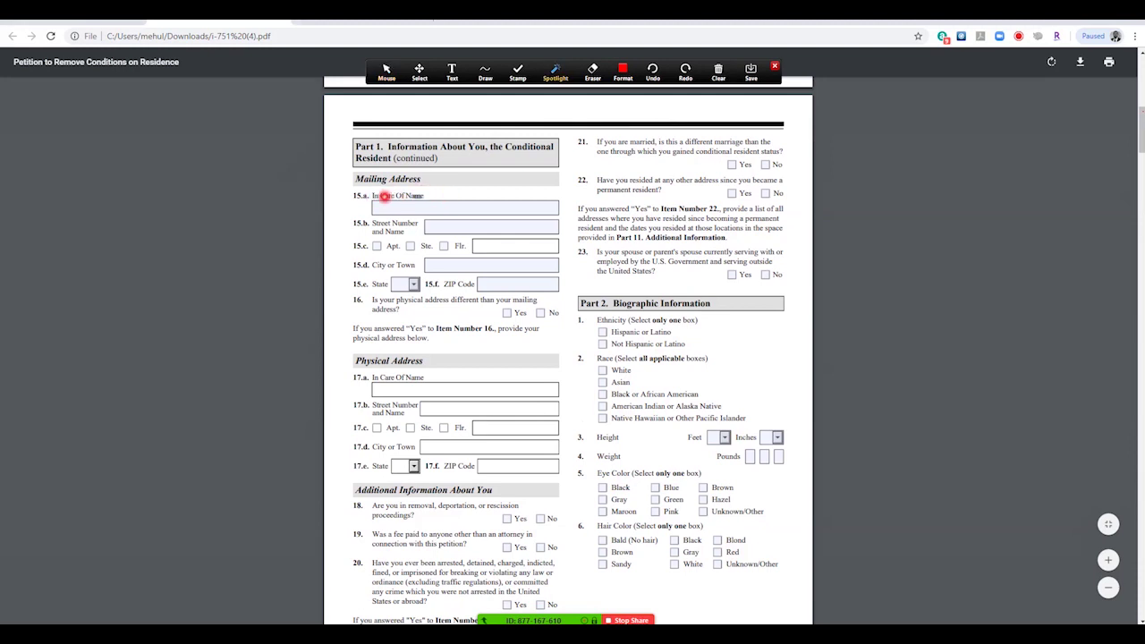
{"action": "left_click", "coordinate": [427, 207]}
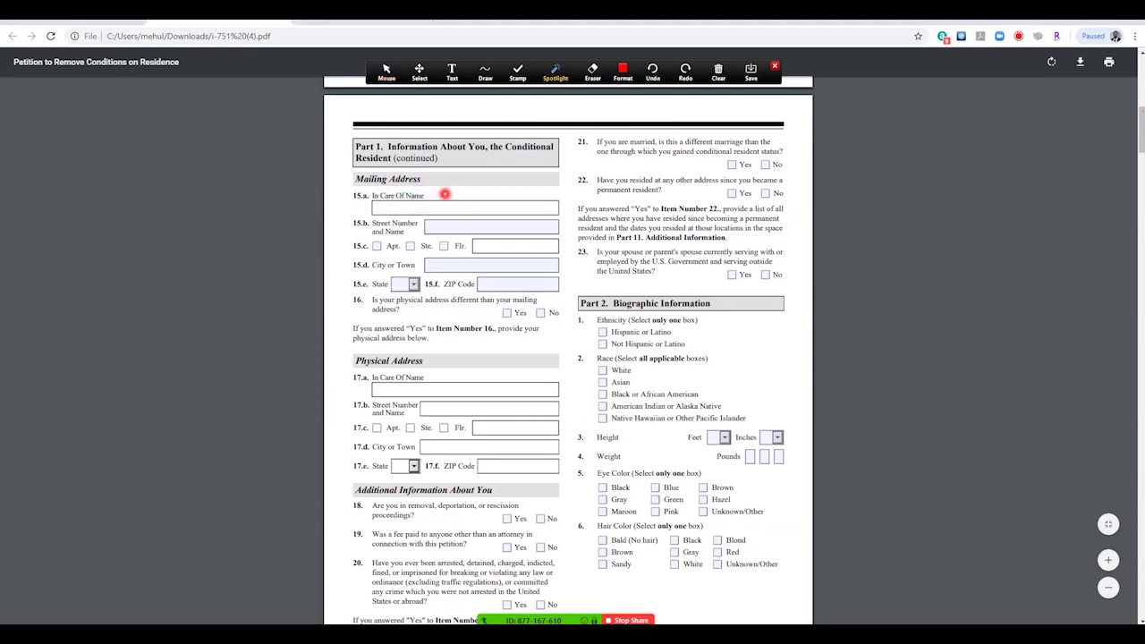
{"action": "type", "text": "who gets the mail?"}
{"action": "left_click", "coordinate": [514, 230]}
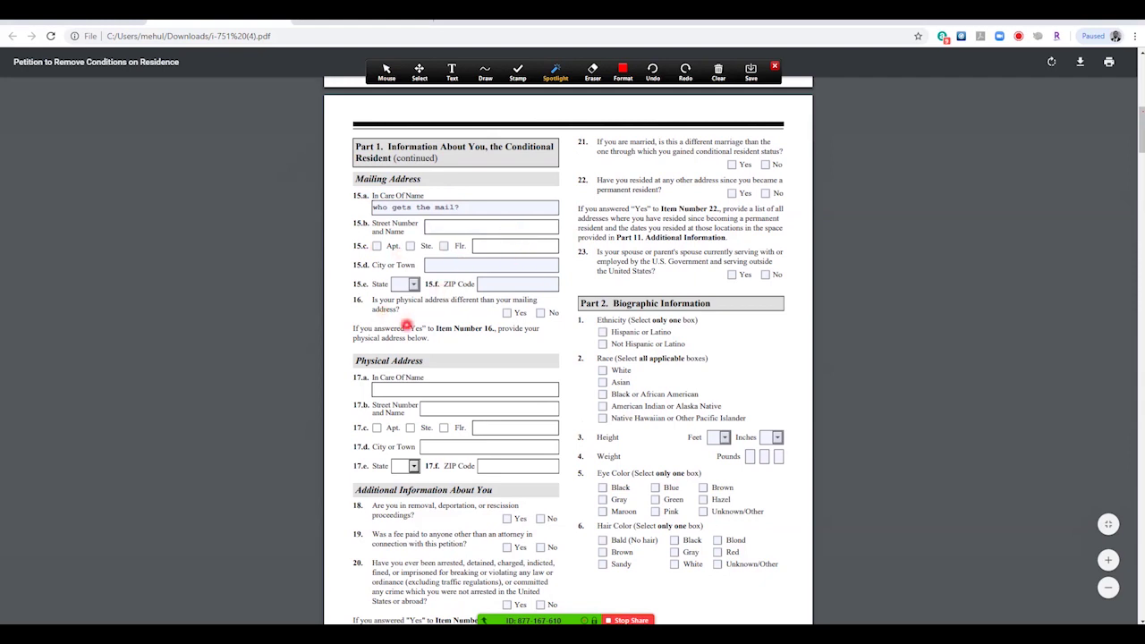
Step: Highlight the Physical Address and Mailing Address headings and answer No to item 16
{"action": "double_click", "coordinate": [369, 360]}
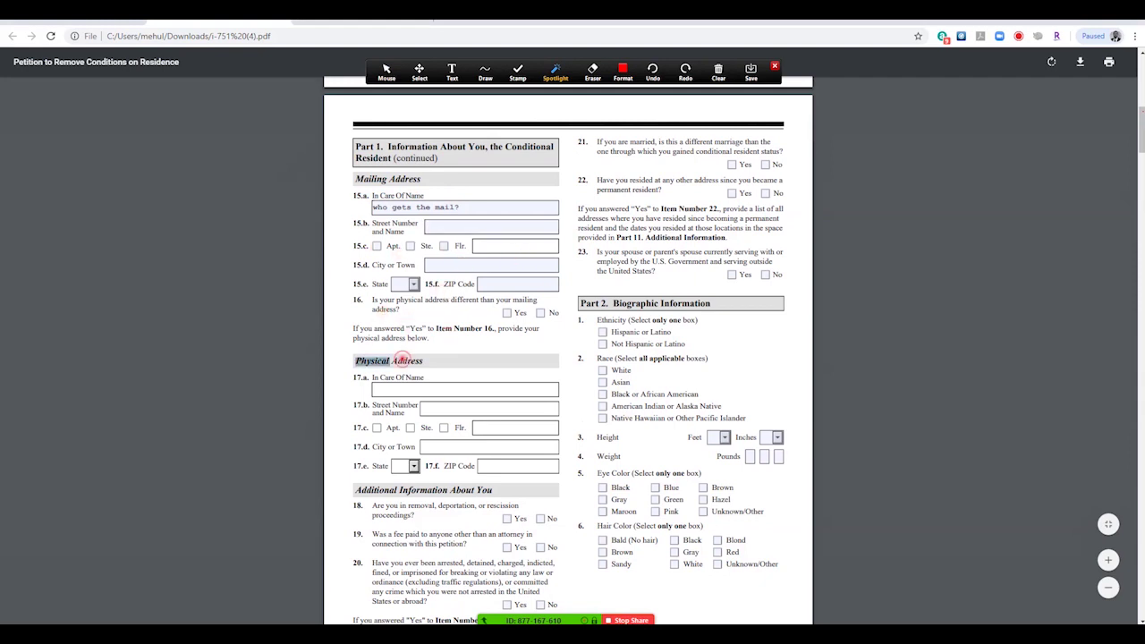
{"action": "left_click_drag", "start_coordinate": [357, 178], "coordinate": [407, 178]}
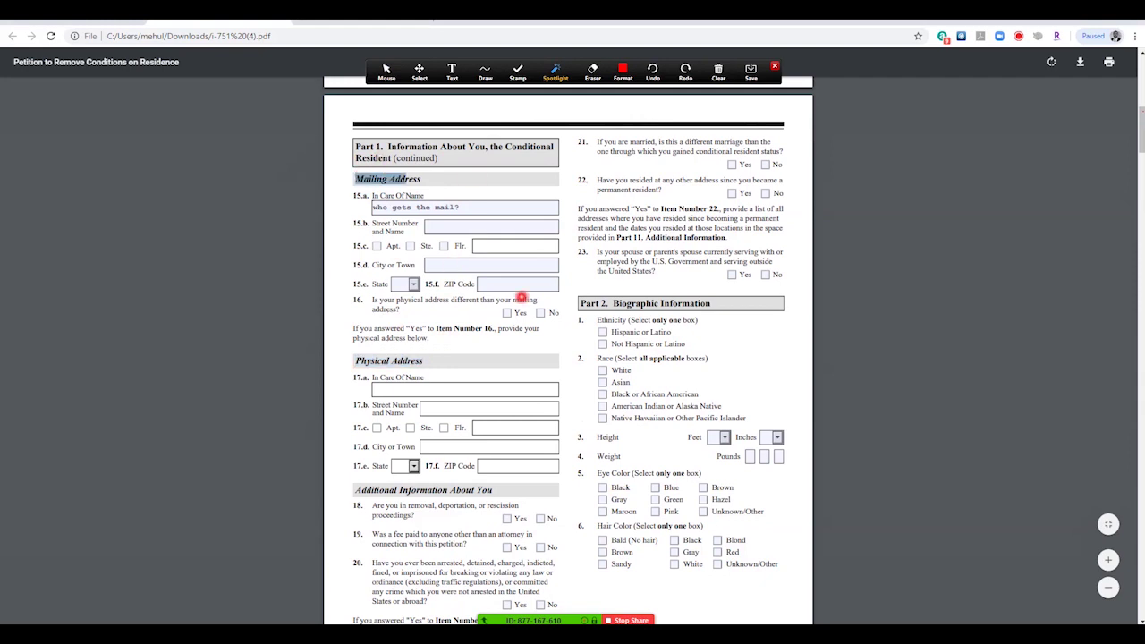
{"action": "left_click", "coordinate": [507, 314]}
{"action": "left_click", "coordinate": [540, 312]}
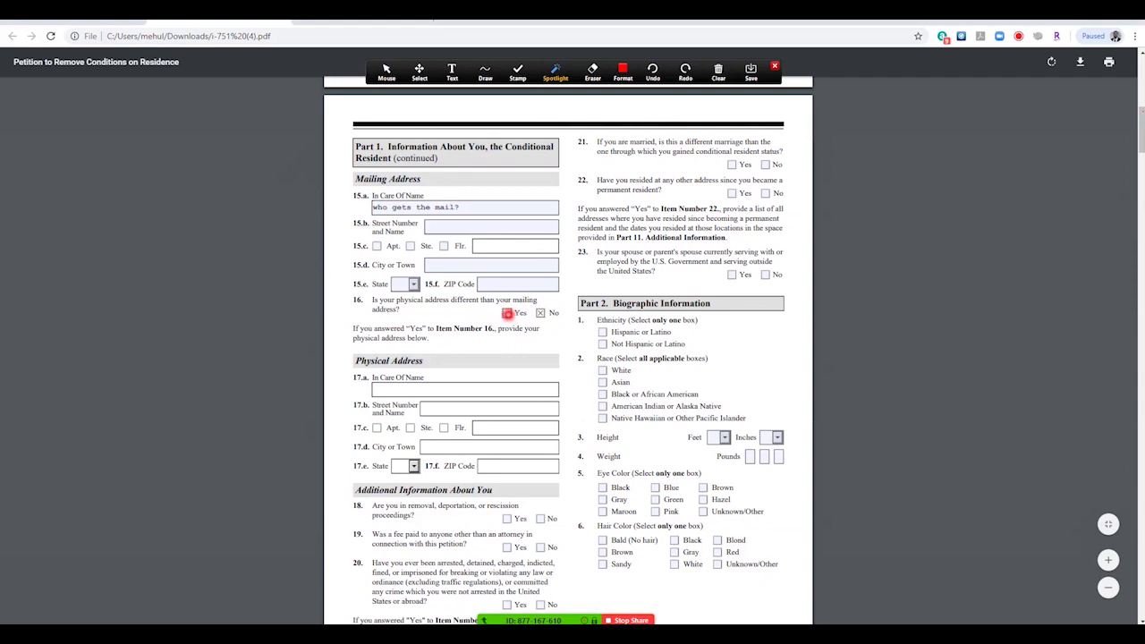
Step: Mark the No answer of item 16 and cross out the Physical Address section with freehand lines
{"action": "left_click_drag", "start_coordinate": [365, 358], "coordinate": [504, 448]}
{"action": "left_click", "coordinate": [504, 447]}
{"action": "left_click", "coordinate": [485, 72]}
{"action": "mouse_move", "coordinate": [534, 306]}
{"action": "left_mouse_down"}
{"action": "mouse_move", "coordinate": [544, 316]}
{"action": "mouse_move", "coordinate": [534, 318]}
{"action": "left_mouse_up"}
{"action": "left_click_drag", "start_coordinate": [376, 357], "coordinate": [519, 480]}
{"action": "left_click_drag", "start_coordinate": [553, 366], "coordinate": [340, 466]}
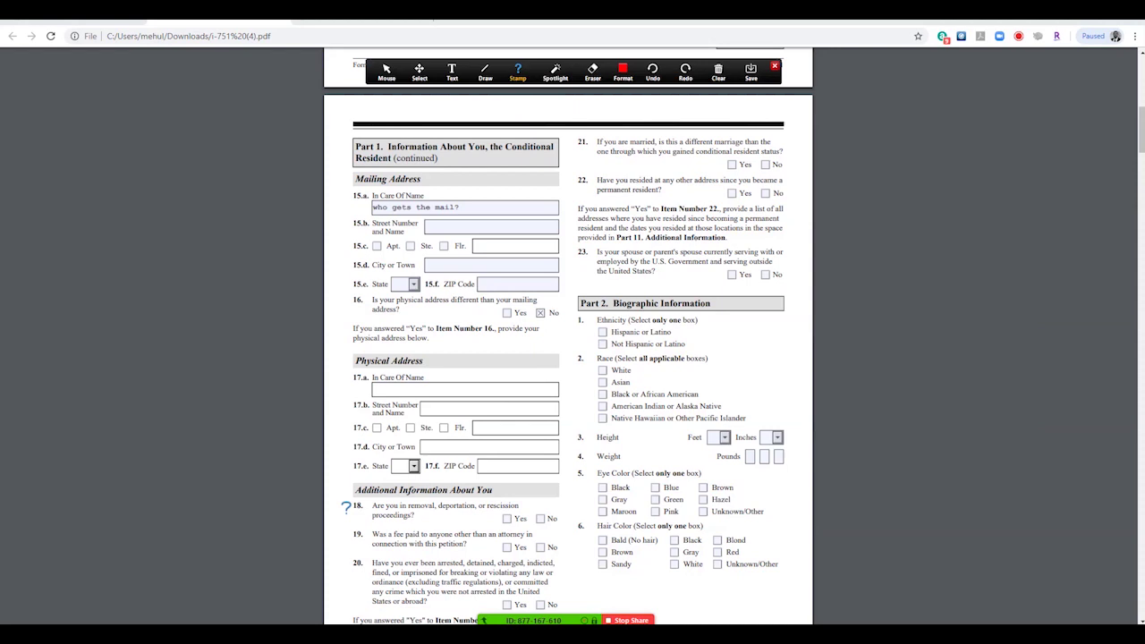
Step: Stamp question marks beside items 19 and 20 under Additional Information About You
{"action": "left_click", "coordinate": [349, 541]}
{"action": "left_click", "coordinate": [351, 564]}
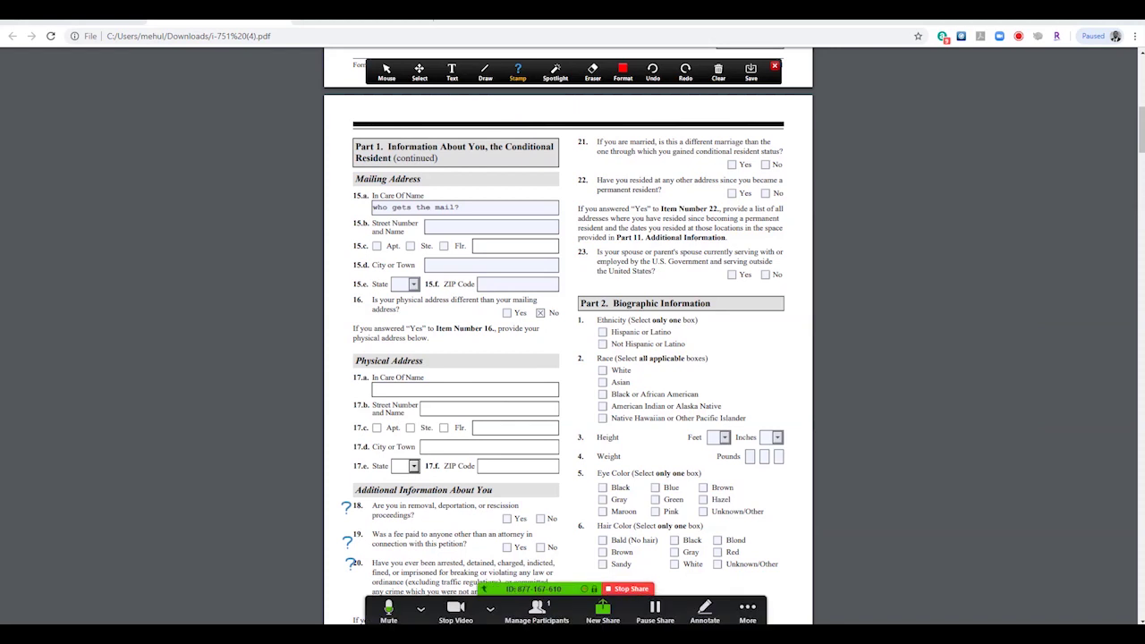
Step: Clear the question mark stamps and highlight the question text of item 18 under Additional Information About You
{"action": "left_click", "coordinate": [751, 72]}
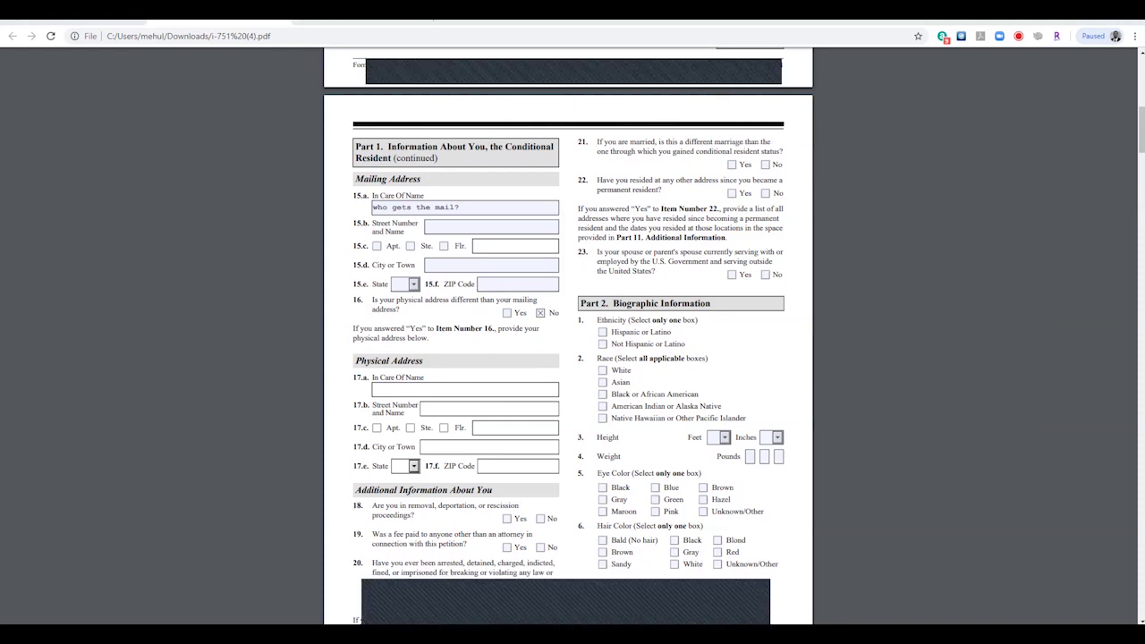
{"action": "scroll", "coordinate": [573, 358], "scroll_direction": "down", "scroll_amount": 3}
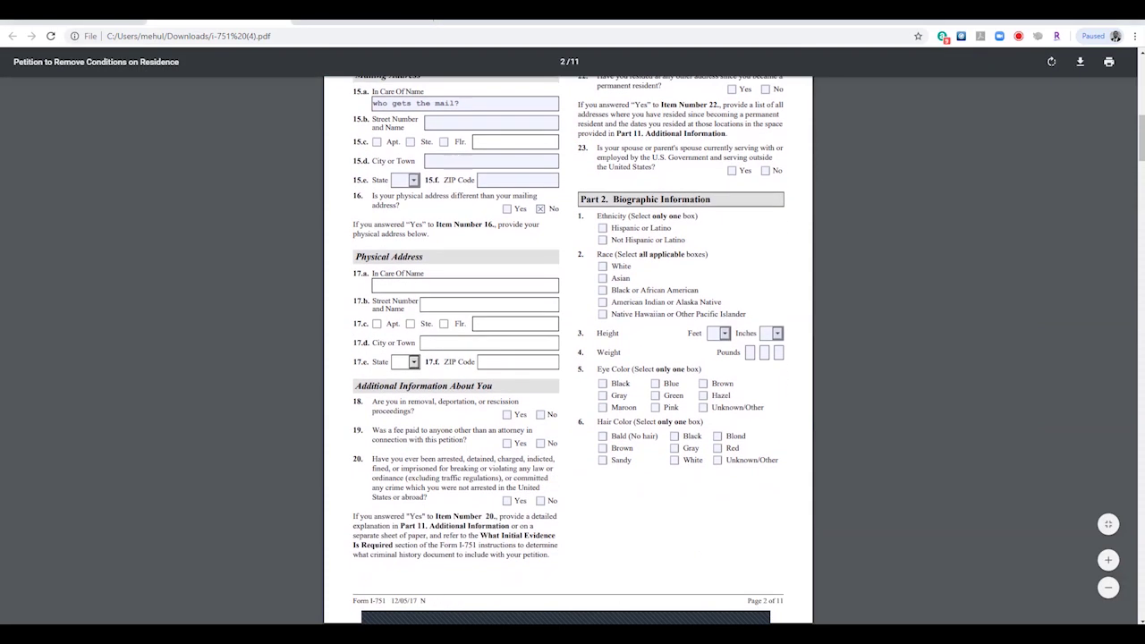
{"action": "left_click_drag", "start_coordinate": [372, 401], "coordinate": [374, 411]}
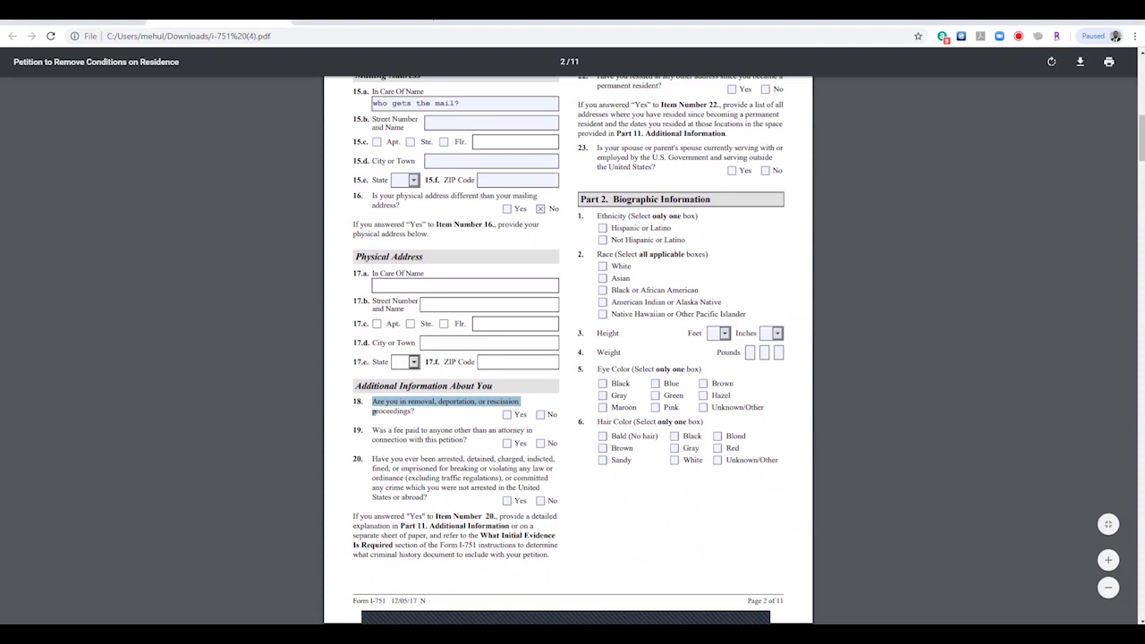
Step: Outline item numbers 18 to 20 freehand and circle the instruction for answering Yes to item 20
{"action": "mouse_move", "coordinate": [365, 395]}
{"action": "left_mouse_down"}
{"action": "mouse_move", "coordinate": [380, 483]}
{"action": "mouse_move", "coordinate": [379, 394]}
{"action": "left_mouse_up"}
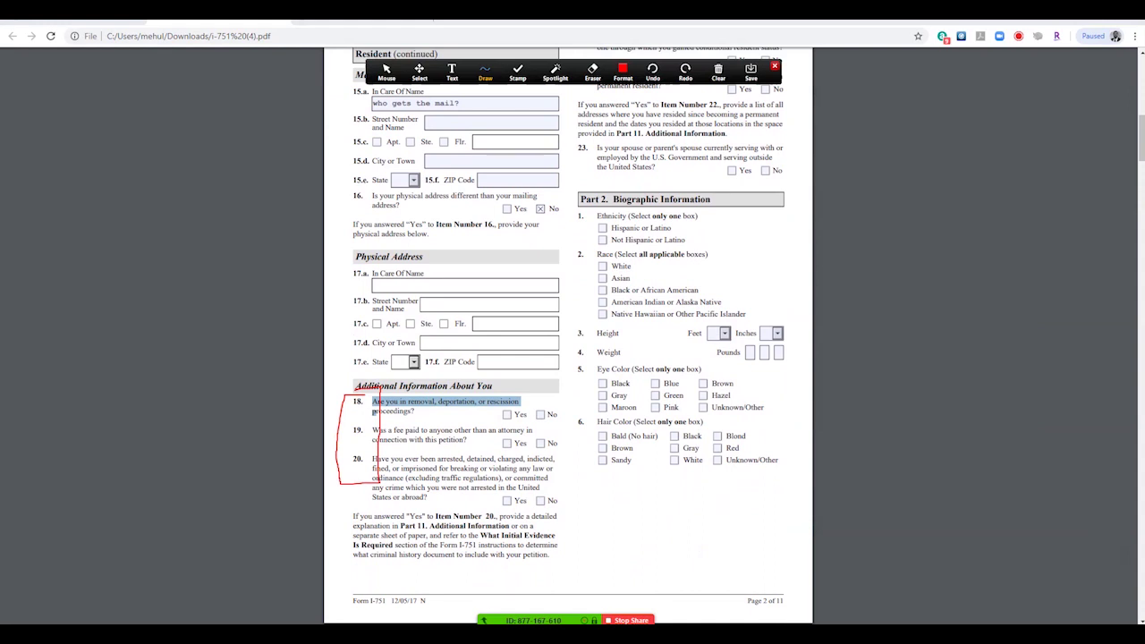
{"action": "mouse_move", "coordinate": [357, 505]}
{"action": "left_mouse_down"}
{"action": "mouse_move", "coordinate": [345, 573]}
{"action": "mouse_move", "coordinate": [547, 559]}
{"action": "mouse_move", "coordinate": [458, 512]}
{"action": "mouse_move", "coordinate": [352, 506]}
{"action": "mouse_move", "coordinate": [347, 476]}
{"action": "mouse_move", "coordinate": [369, 453]}
{"action": "mouse_move", "coordinate": [349, 472]}
{"action": "left_mouse_up"}
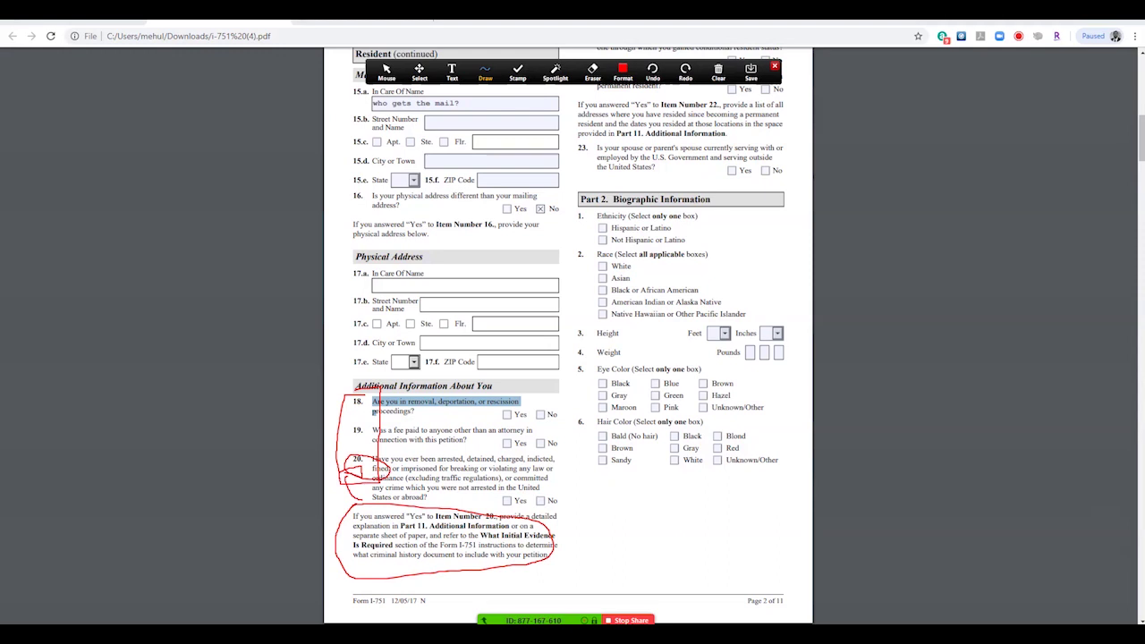
{"action": "left_click_drag", "start_coordinate": [440, 463], "coordinate": [456, 463]}
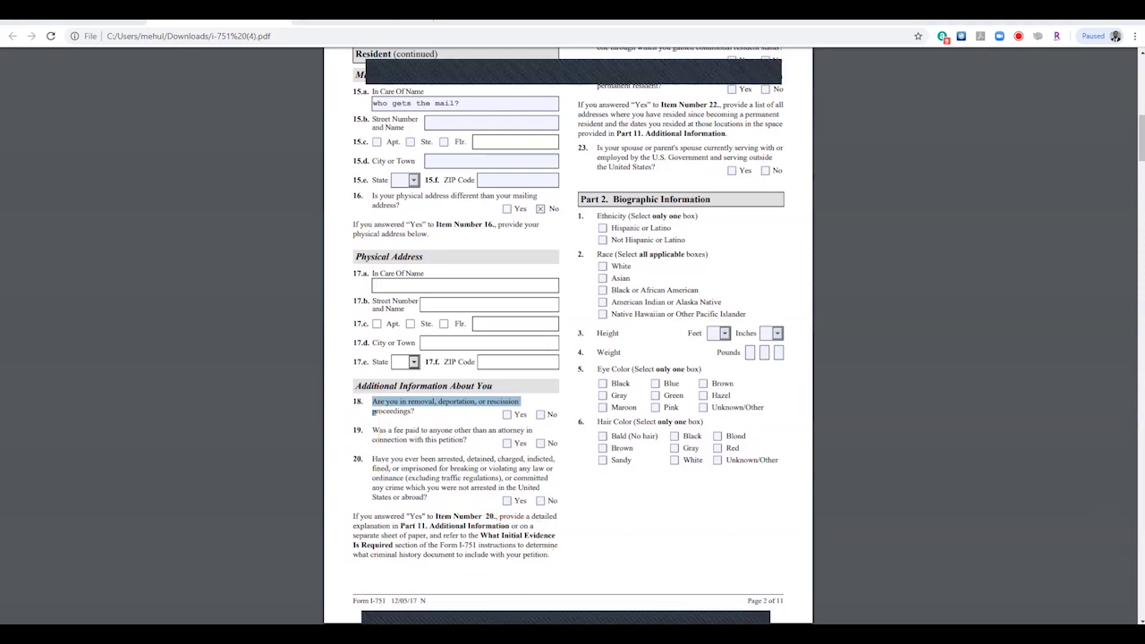
Step: Underline "any other address since you became a permanent resident" in item 22, cross its Yes box freehand, and circle Part 11. Additional Information
{"action": "scroll", "coordinate": [568, 340], "scroll_direction": "up", "scroll_amount": 3}
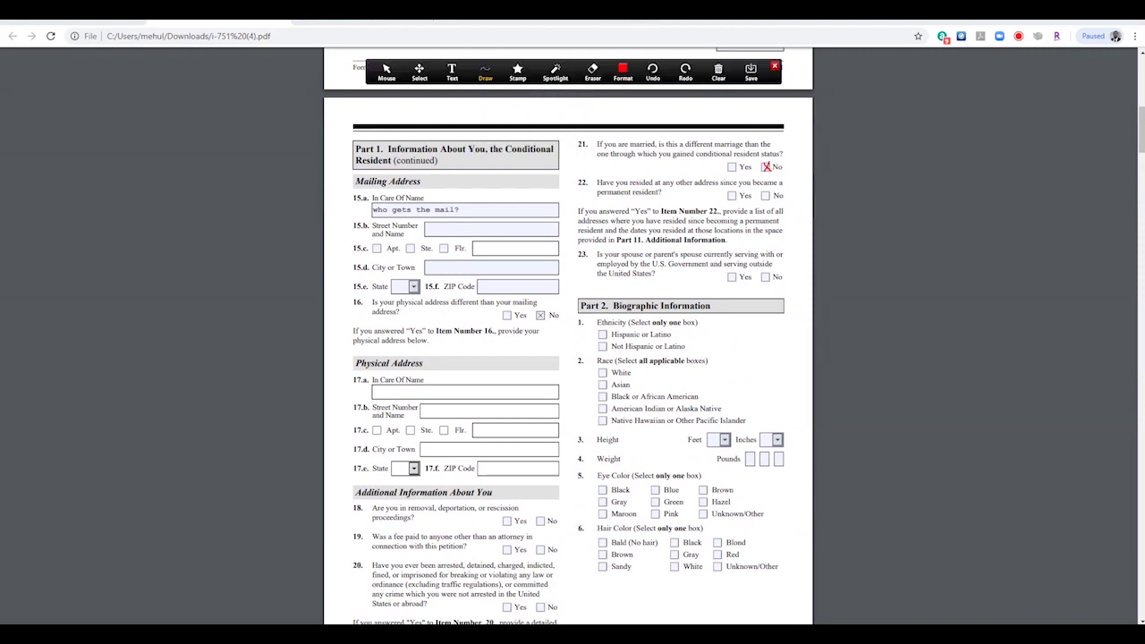
{"action": "left_click_drag", "start_coordinate": [662, 187], "coordinate": [782, 187]}
{"action": "left_click_drag", "start_coordinate": [596, 196], "coordinate": [649, 194]}
{"action": "mouse_move", "coordinate": [728, 190]}
{"action": "left_mouse_down"}
{"action": "mouse_move", "coordinate": [740, 201]}
{"action": "mouse_move", "coordinate": [724, 202]}
{"action": "left_mouse_up"}
{"action": "mouse_move", "coordinate": [619, 254]}
{"action": "left_mouse_down"}
{"action": "mouse_move", "coordinate": [739, 254]}
{"action": "mouse_move", "coordinate": [697, 221]}
{"action": "mouse_move", "coordinate": [666, 257]}
{"action": "left_mouse_up"}
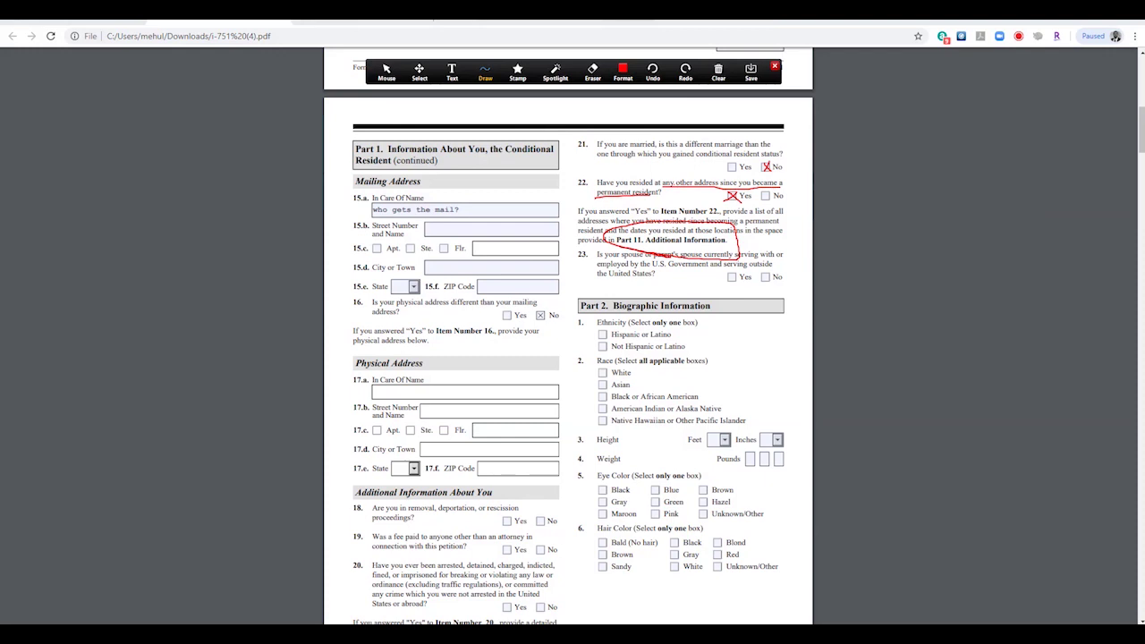
Step: Circle the Part 1 label and item number 22 freehand, and clear the drawings from the page
{"action": "mouse_move", "coordinate": [385, 141]}
{"action": "left_mouse_down"}
{"action": "mouse_move", "coordinate": [351, 150]}
{"action": "mouse_move", "coordinate": [383, 152]}
{"action": "left_mouse_up"}
{"action": "mouse_move", "coordinate": [586, 173]}
{"action": "left_mouse_down"}
{"action": "mouse_move", "coordinate": [573, 190]}
{"action": "mouse_move", "coordinate": [587, 172]}
{"action": "left_mouse_up"}
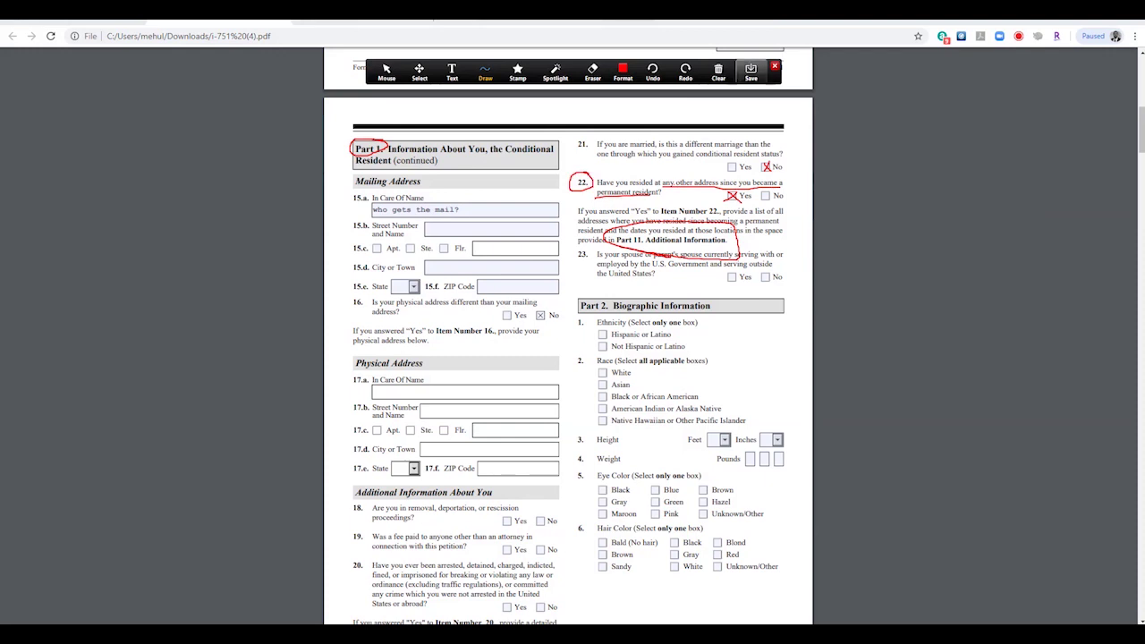
{"action": "left_click", "coordinate": [751, 71]}
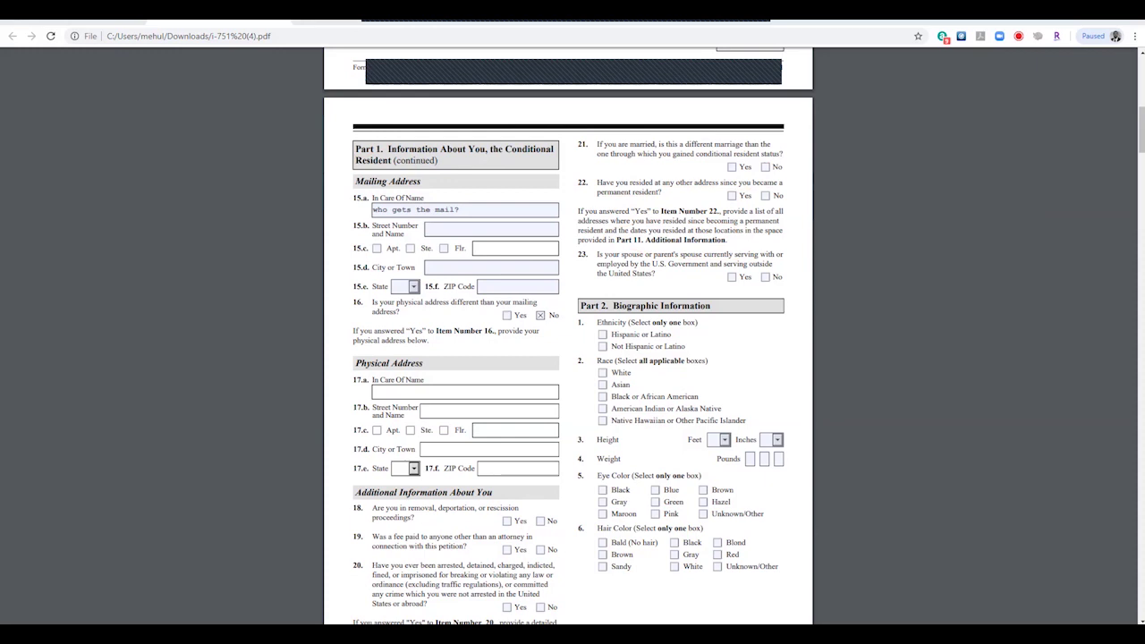
Step: Outline item numbers 1 to 6 of Part 2, Biographic Information, with a freehand line and clear the drawing
{"action": "scroll", "coordinate": [568, 358], "scroll_direction": "down", "scroll_amount": 3}
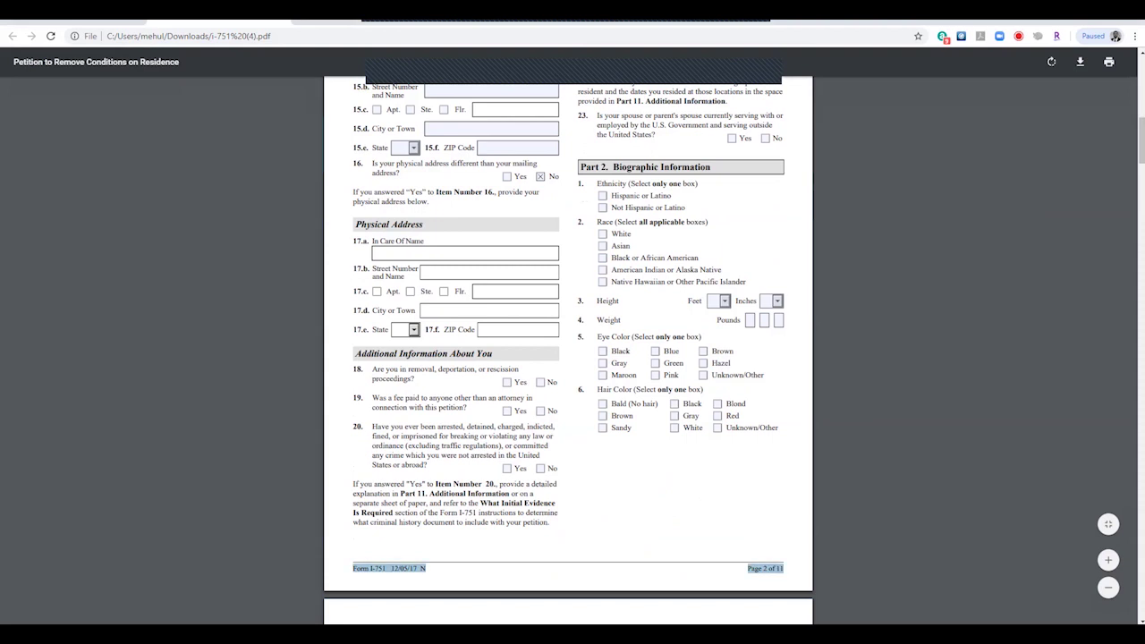
{"action": "scroll", "coordinate": [568, 358], "scroll_direction": "up", "scroll_amount": 2}
{"action": "left_click_drag", "start_coordinate": [356, 130], "coordinate": [554, 129]}
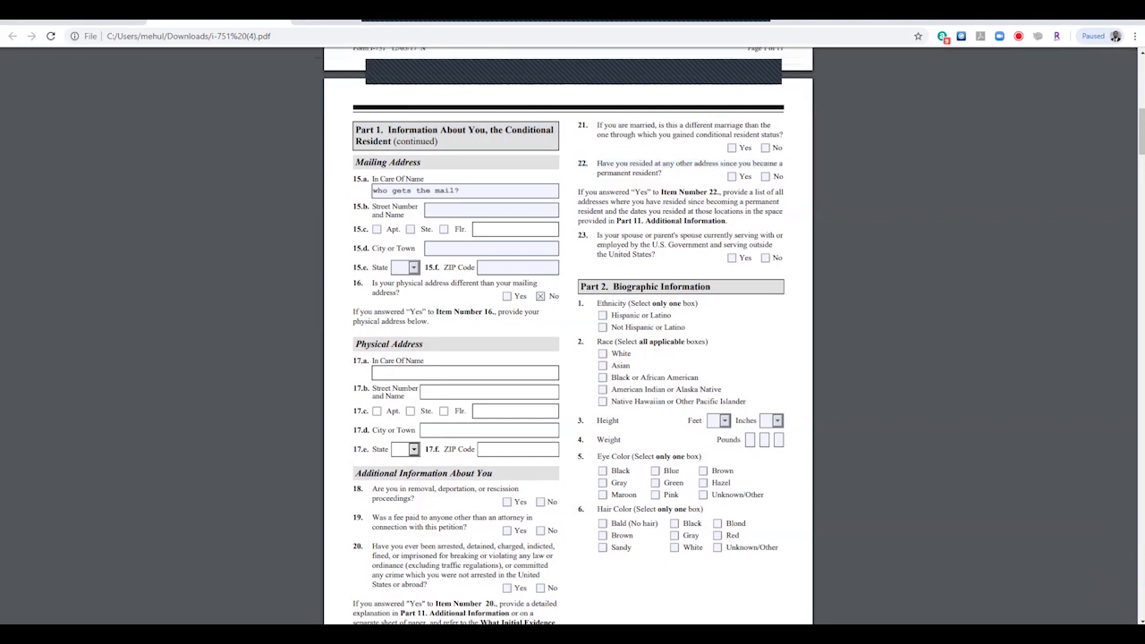
{"action": "scroll", "coordinate": [573, 340], "scroll_direction": "down", "scroll_amount": 1}
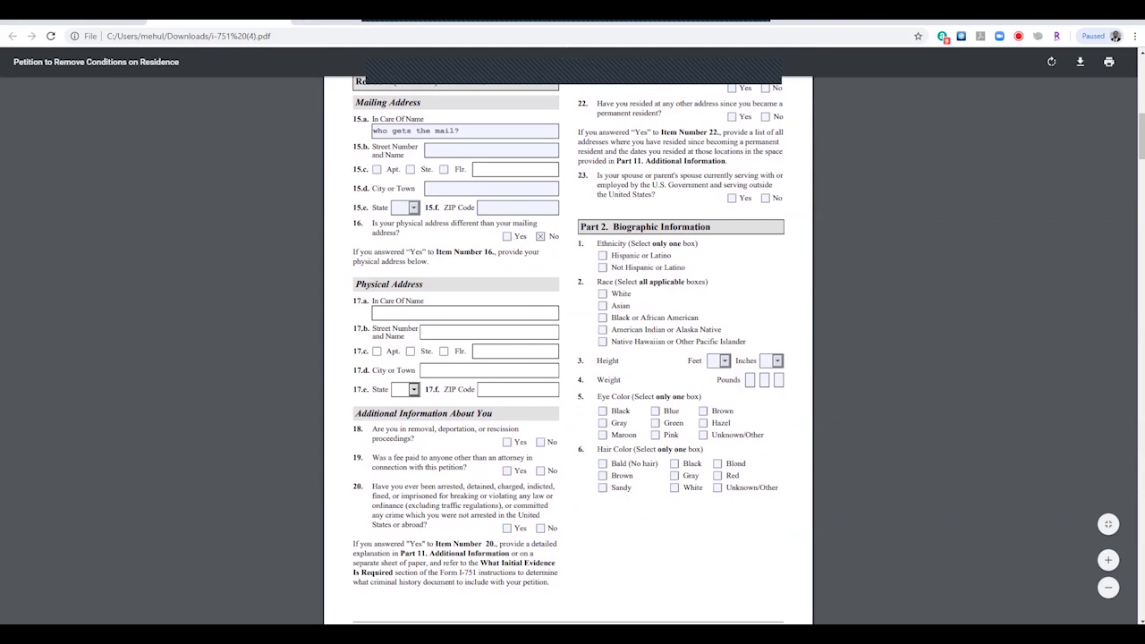
{"action": "mouse_move", "coordinate": [583, 237]}
{"action": "left_mouse_down"}
{"action": "mouse_move", "coordinate": [580, 478]}
{"action": "mouse_move", "coordinate": [587, 231]}
{"action": "left_mouse_up"}
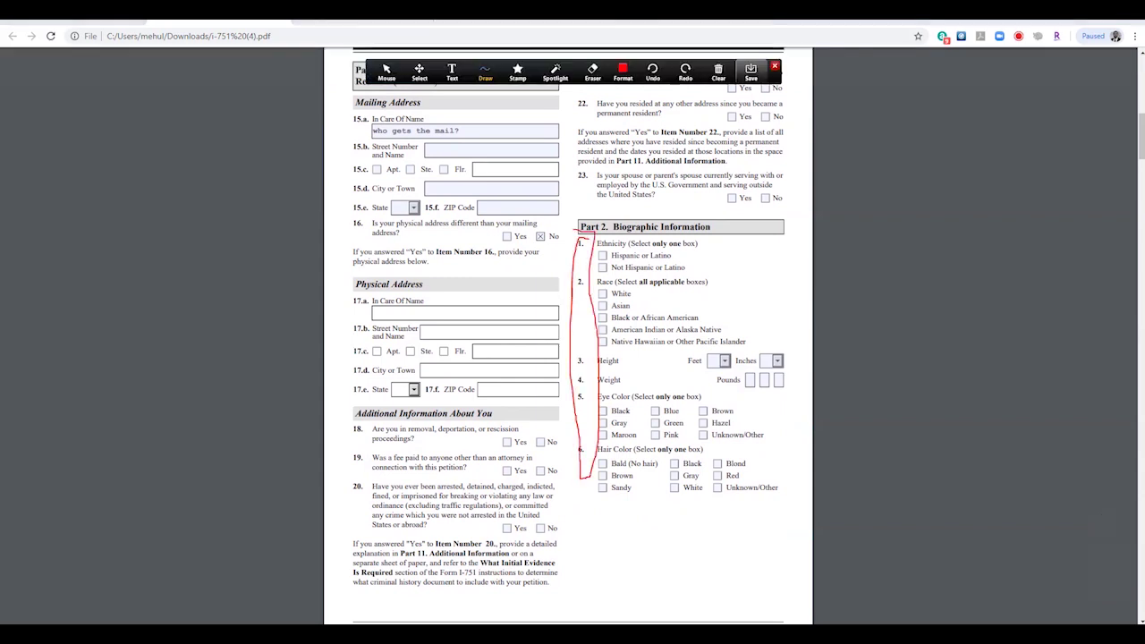
{"action": "left_click", "coordinate": [718, 71]}
{"action": "left_click", "coordinate": [743, 98]}
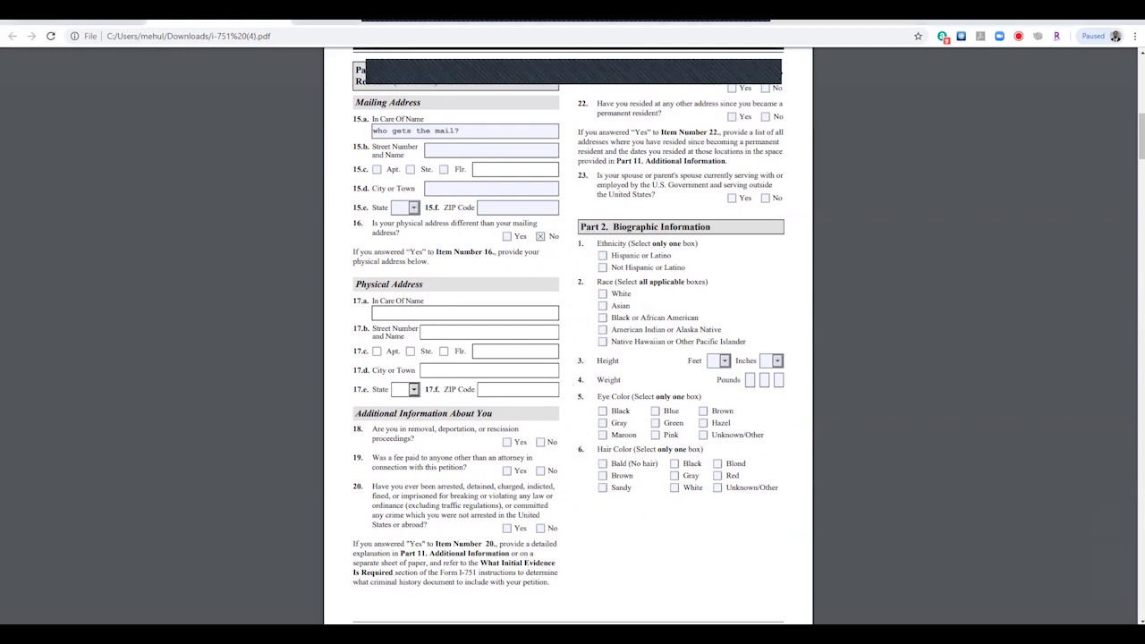
Step: Highlight the Joint Filing statement in Part 3 on page 3 and select item 1.a., My spouse
{"action": "scroll", "coordinate": [568, 340], "scroll_direction": "down", "scroll_amount": 5}
{"action": "scroll", "coordinate": [568, 336], "scroll_direction": "down", "scroll_amount": 2}
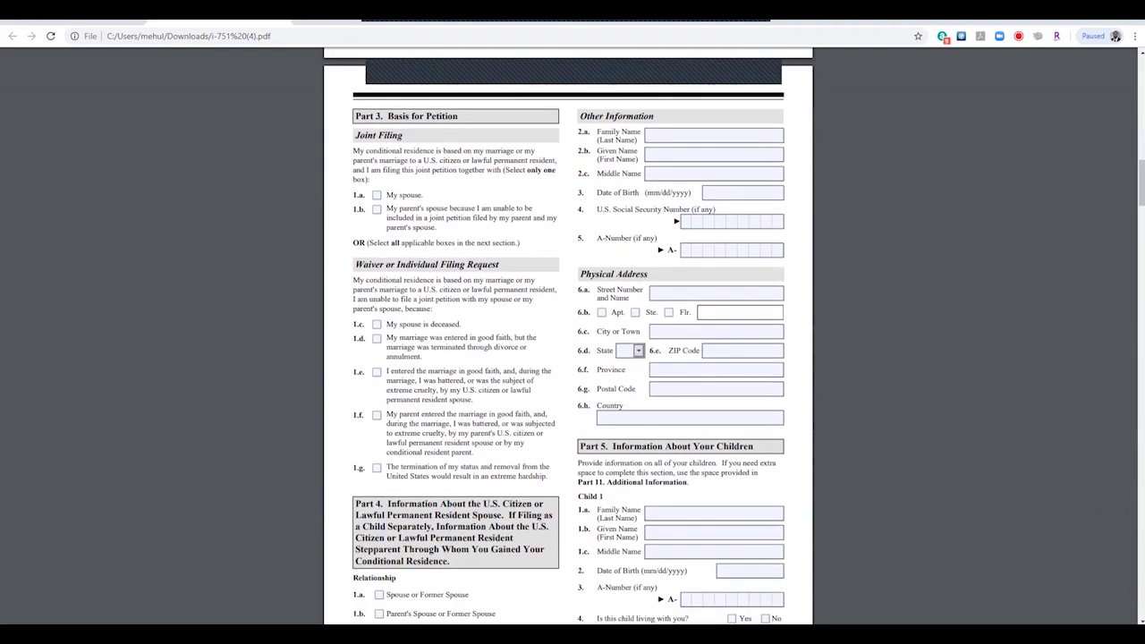
{"action": "scroll", "coordinate": [568, 337], "scroll_direction": "down", "scroll_amount": 1}
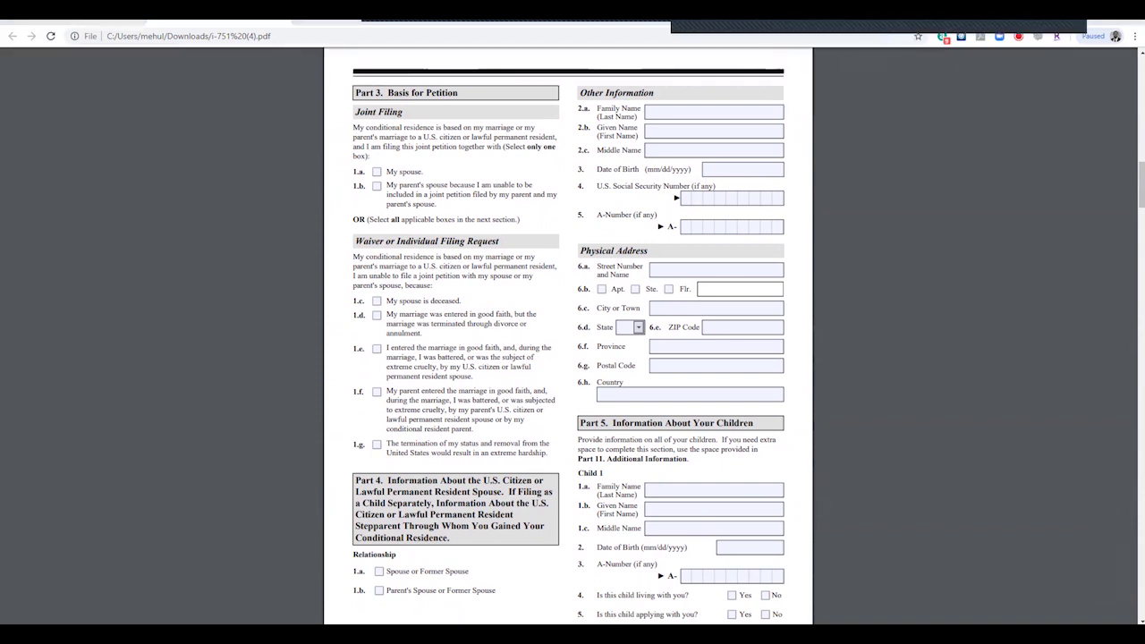
{"action": "left_click", "coordinate": [346, 115]}
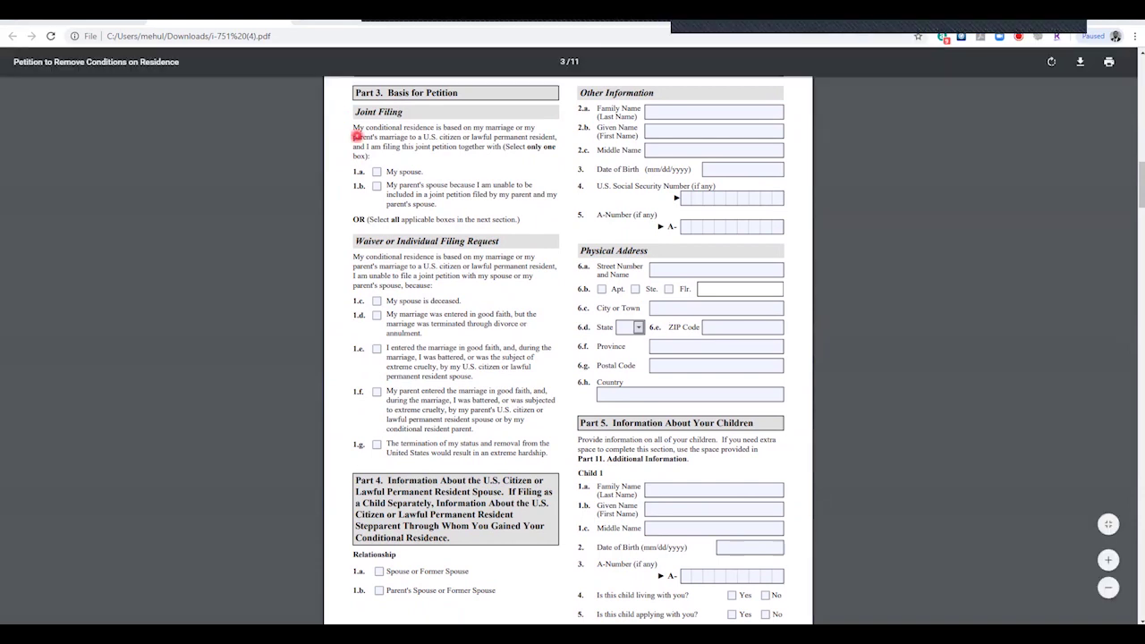
{"action": "left_click_drag", "start_coordinate": [355, 134], "coordinate": [369, 157]}
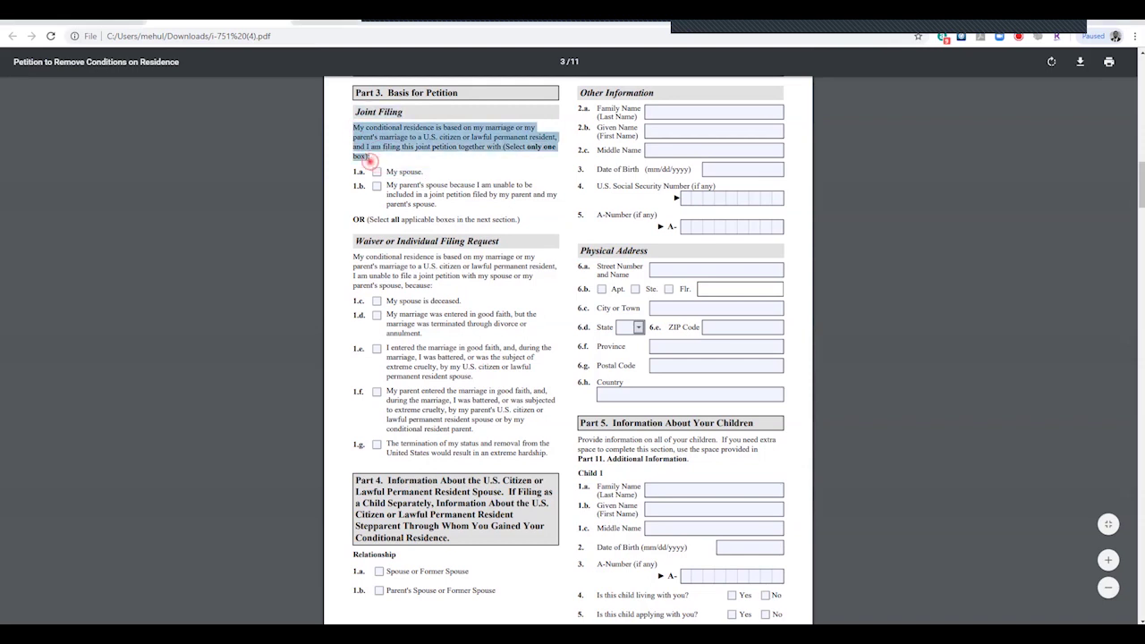
{"action": "left_click", "coordinate": [378, 171]}
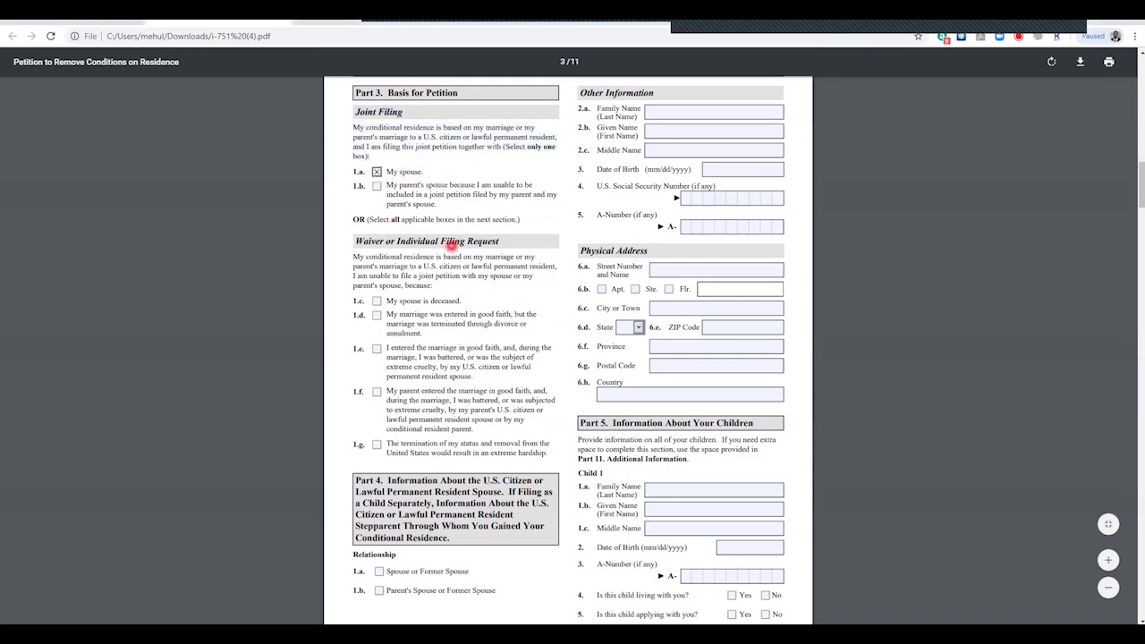
Step: Highlight the Waiver or Individual Filing Request heading in Part 3 to point out the alternative to joint filing
{"action": "left_click_drag", "start_coordinate": [358, 243], "coordinate": [499, 242]}
{"action": "double_click", "coordinate": [492, 242]}
{"action": "triple_click", "coordinate": [497, 243]}
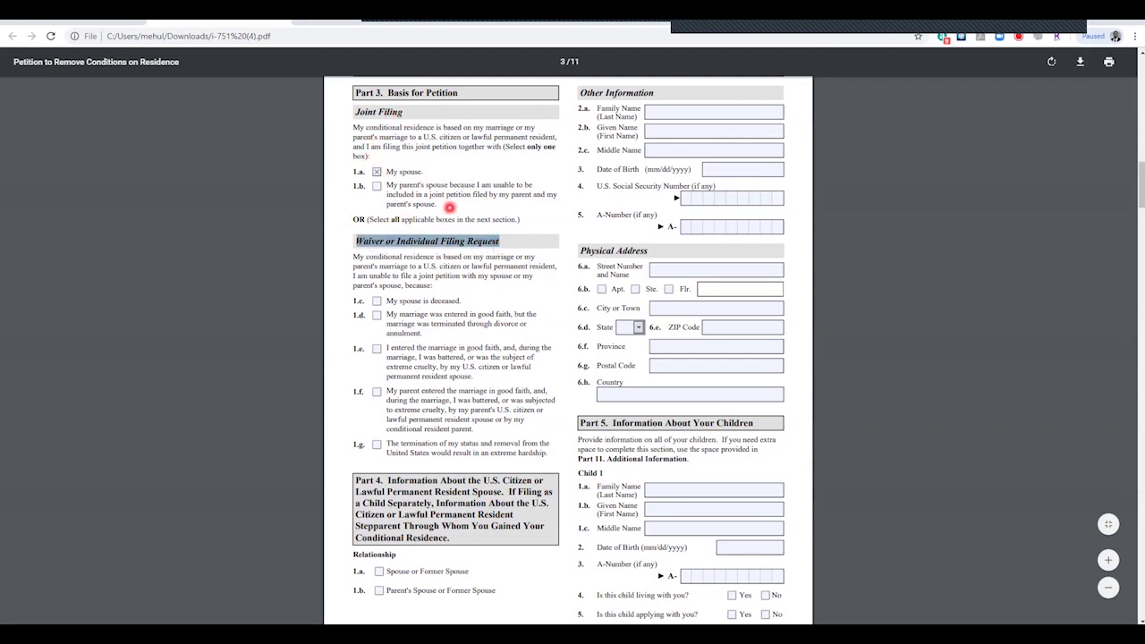
{"action": "left_click", "coordinate": [418, 237]}
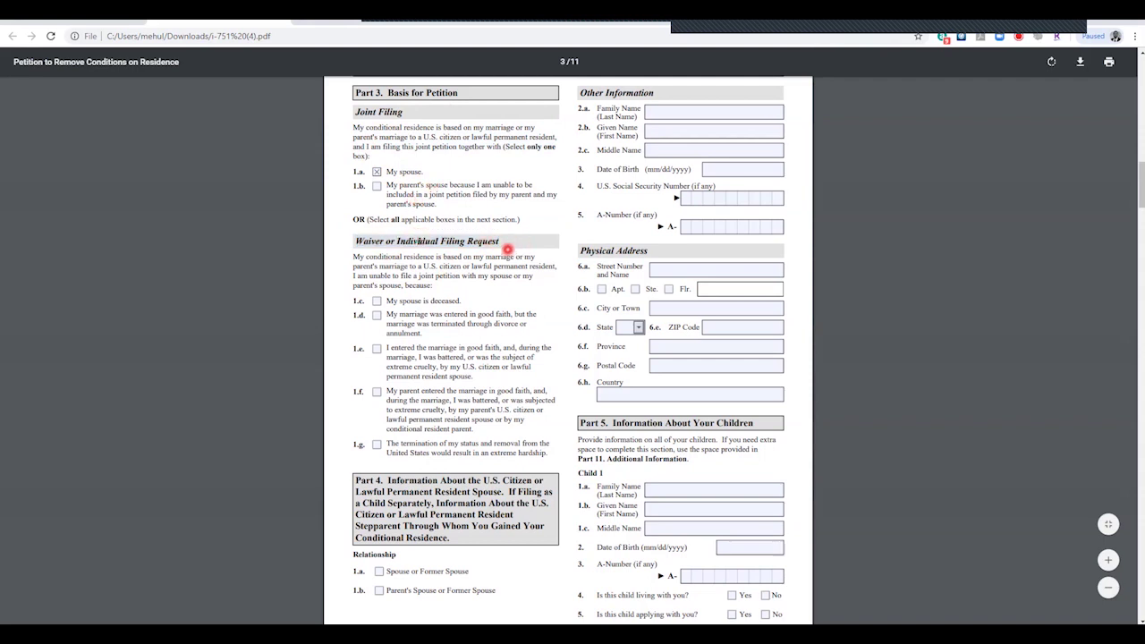
{"action": "triple_click", "coordinate": [376, 243]}
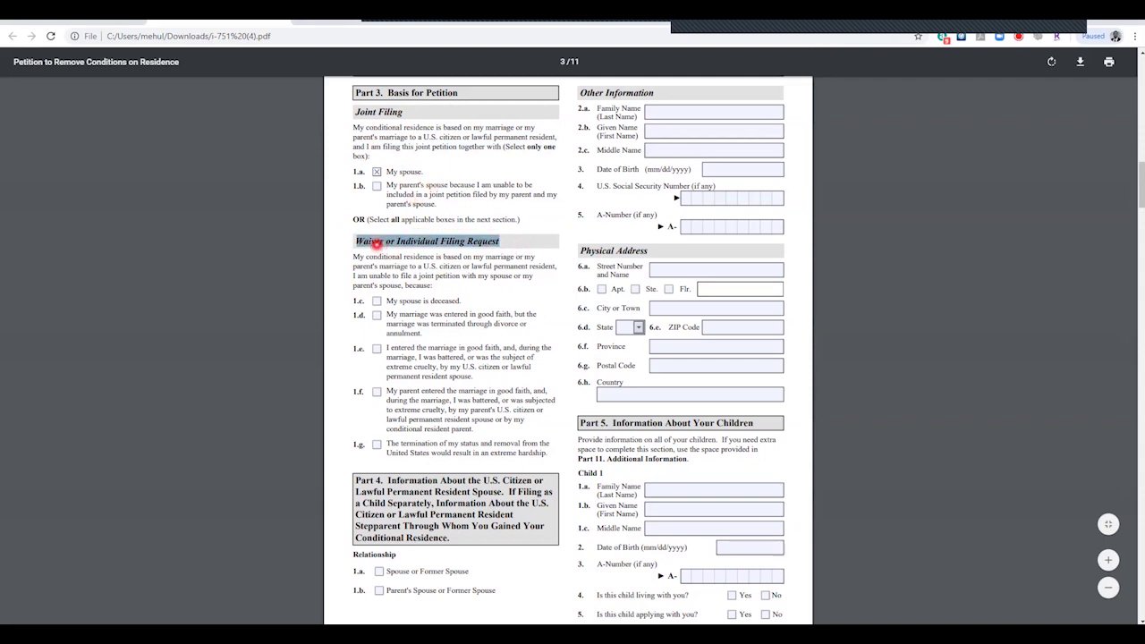
{"action": "left_click", "coordinate": [450, 249]}
Step: Return to page 1 and highlight the text of item 13 and the Marital Status label of item 10
{"action": "scroll", "coordinate": [510, 245], "scroll_direction": "up", "scroll_amount": 15}
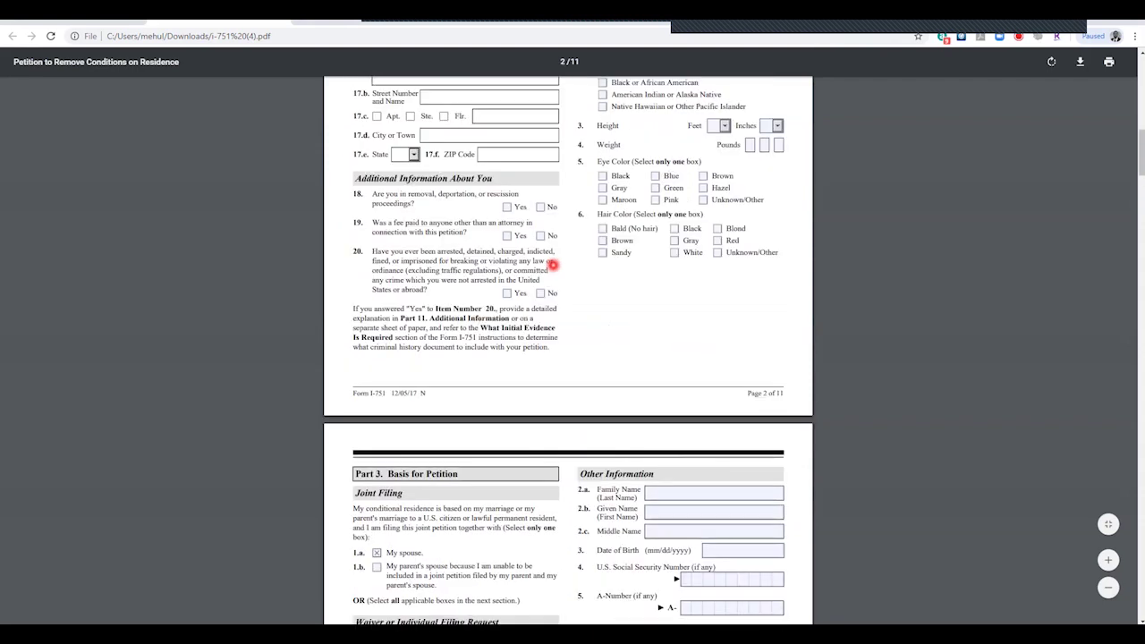
{"action": "scroll", "coordinate": [656, 261], "scroll_direction": "up", "scroll_amount": 5}
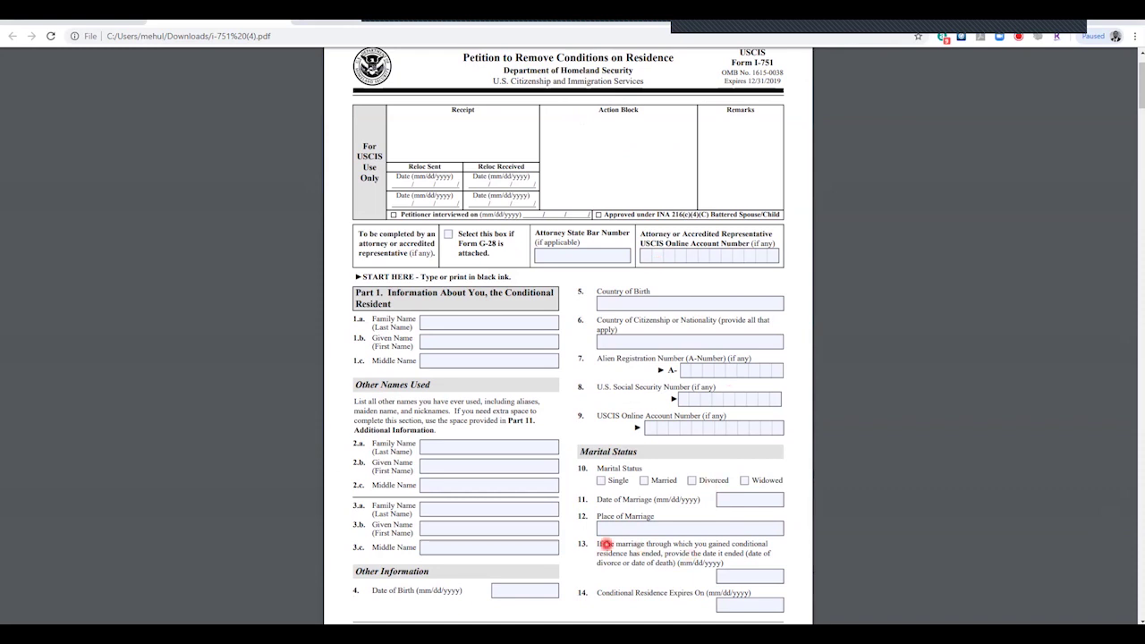
{"action": "left_click_drag", "start_coordinate": [603, 544], "coordinate": [748, 555]}
{"action": "left_click_drag", "start_coordinate": [611, 468], "coordinate": [646, 469]}
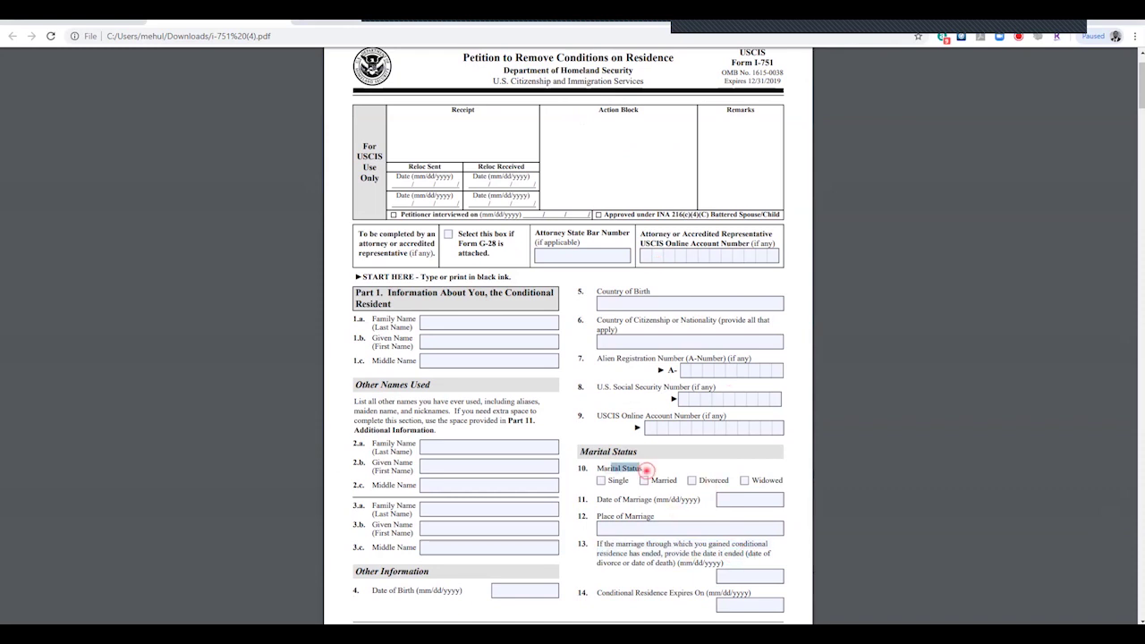
Step: Return to Part 3 and highlight item 1.c., My spouse is deceased, while reviewing the waiver grounds
{"action": "scroll", "coordinate": [650, 475], "scroll_direction": "down", "scroll_amount": 4}
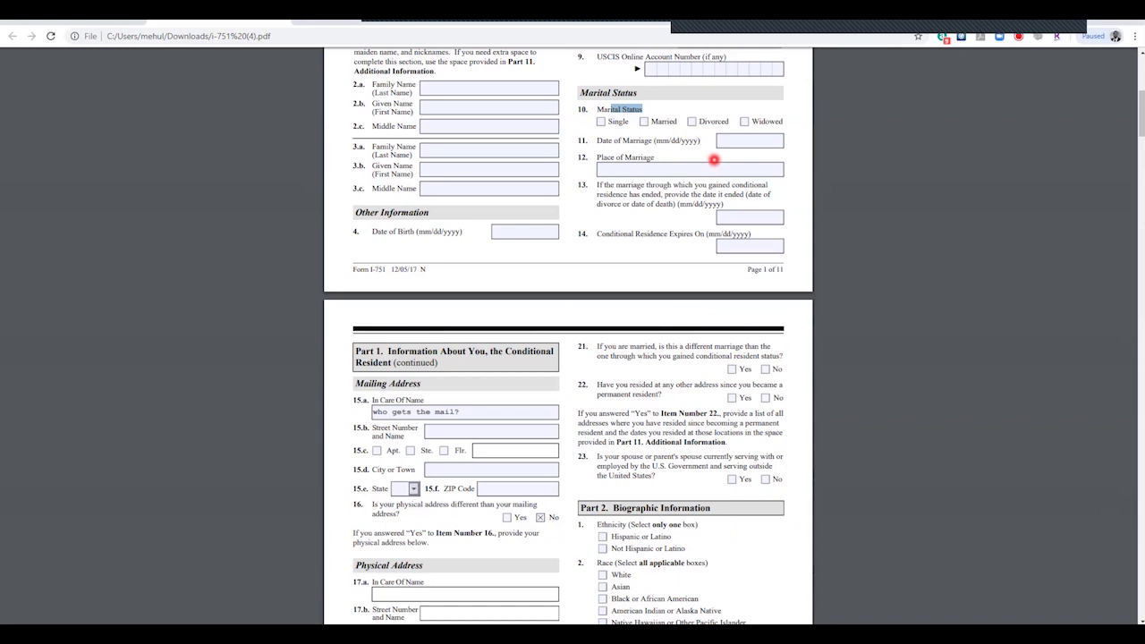
{"action": "scroll", "coordinate": [687, 248], "scroll_direction": "down", "scroll_amount": 4}
{"action": "scroll", "coordinate": [687, 248], "scroll_direction": "down", "scroll_amount": 5}
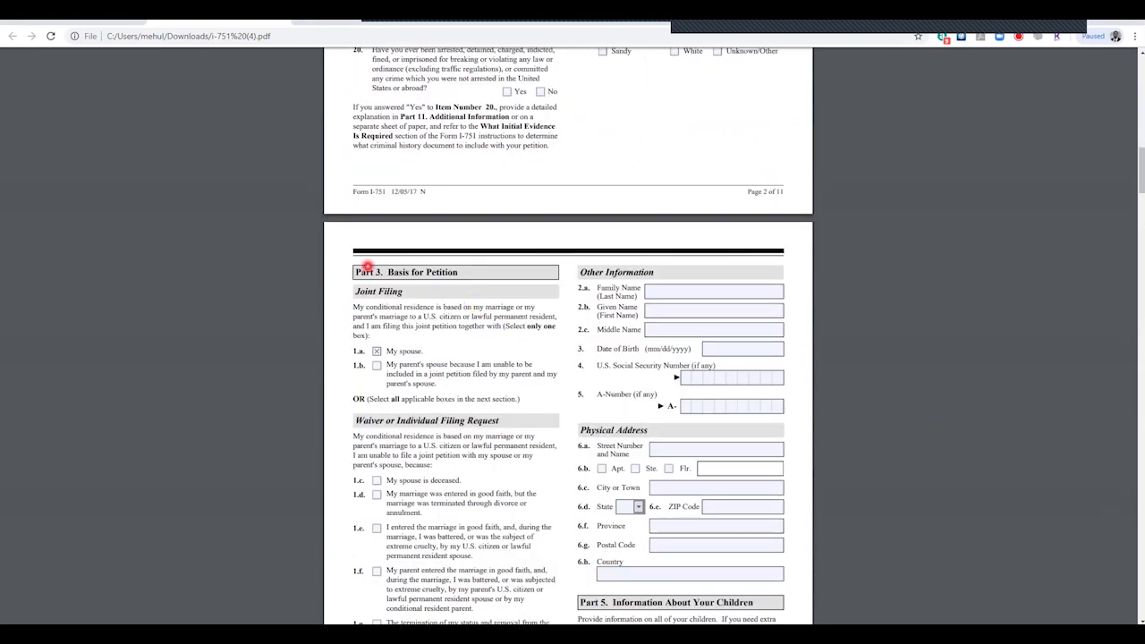
{"action": "scroll", "coordinate": [375, 303], "scroll_direction": "down", "scroll_amount": 1}
{"action": "left_click_drag", "start_coordinate": [367, 315], "coordinate": [467, 425]}
{"action": "triple_click", "coordinate": [444, 361]}
{"action": "scroll", "coordinate": [452, 367], "scroll_direction": "down", "scroll_amount": 3}
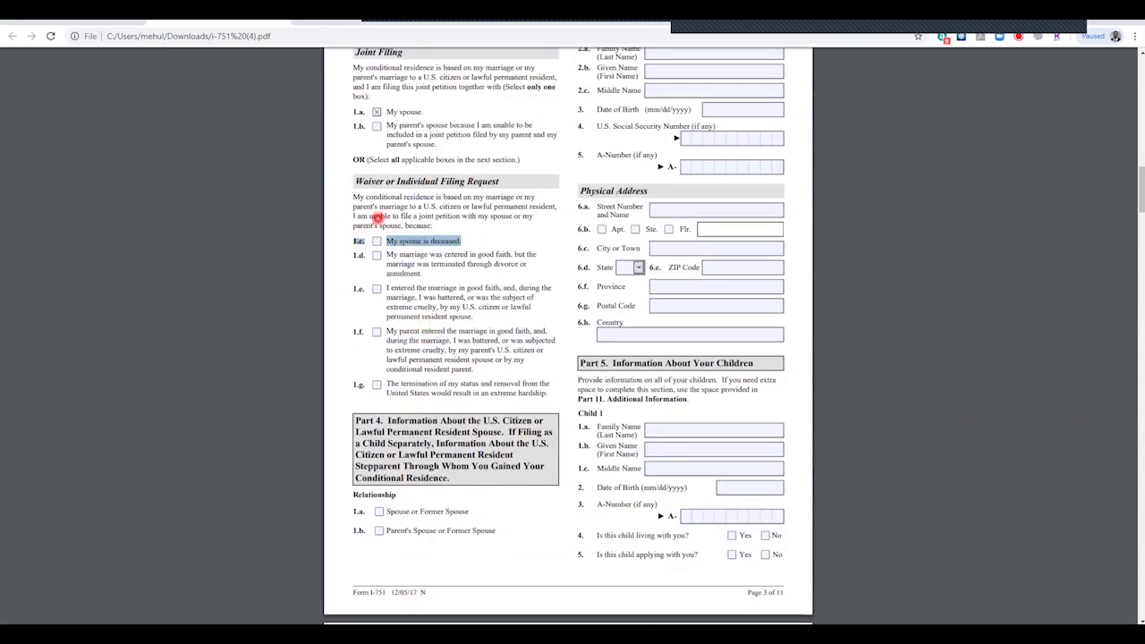
{"action": "left_click", "coordinate": [461, 379]}
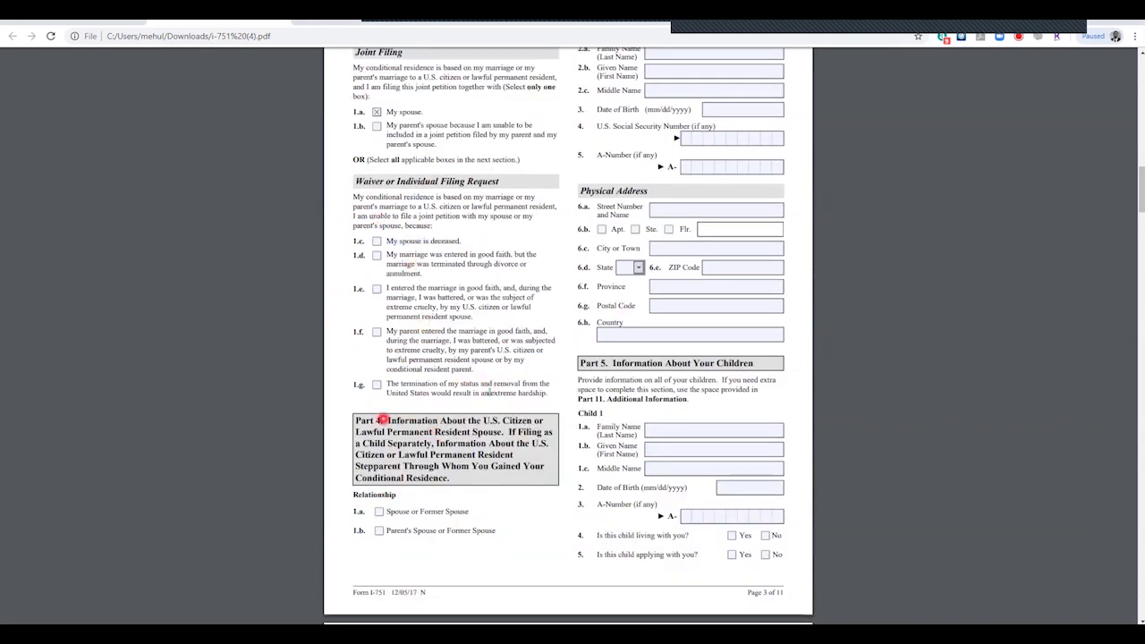
Step: Highlight the Part 4 heading about the U.S. citizen or permanent resident spouse and select relationship 1.a., Spouse or Former Spouse
{"action": "mouse_move", "coordinate": [361, 420]}
{"action": "left_mouse_down"}
{"action": "mouse_move", "coordinate": [534, 429]}
{"action": "mouse_move", "coordinate": [354, 420]}
{"action": "left_mouse_up"}
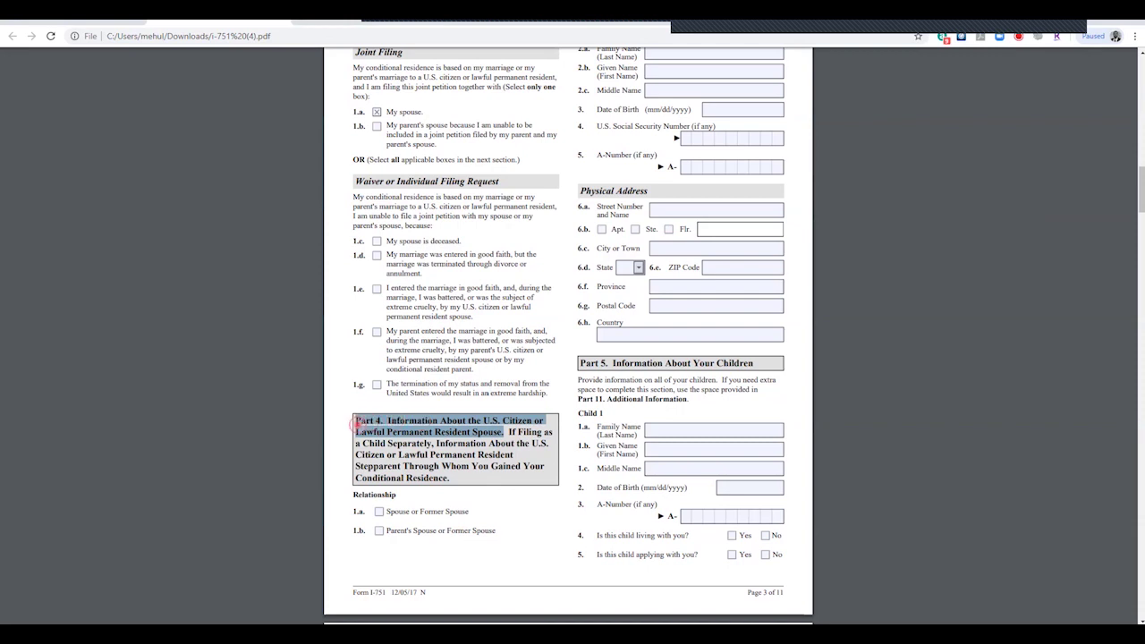
{"action": "left_click", "coordinate": [440, 444]}
{"action": "triple_click", "coordinate": [440, 444]}
{"action": "left_click", "coordinate": [448, 488]}
{"action": "left_click", "coordinate": [379, 511]}
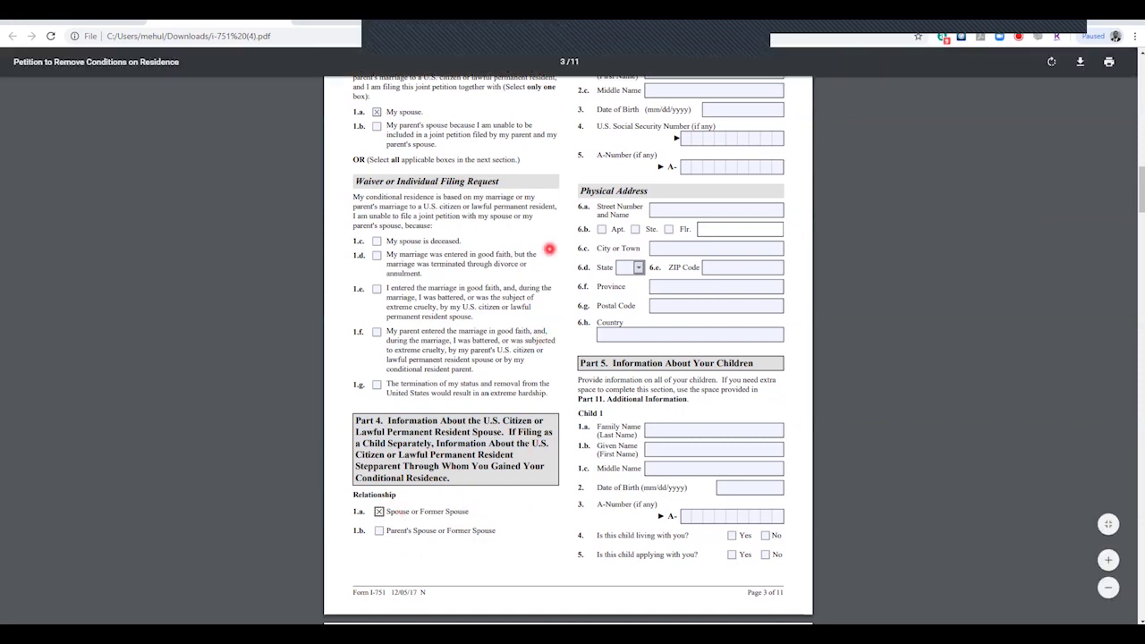
Step: Point out the Other Information section of Part 4, starting at Family Name in item 2.a., and go on to Physical Address
{"action": "scroll", "coordinate": [544, 248], "scroll_direction": "up", "scroll_amount": 2}
{"action": "mouse_move", "coordinate": [587, 153]}
{"action": "left_mouse_down"}
{"action": "mouse_move", "coordinate": [645, 154]}
{"action": "mouse_move", "coordinate": [641, 168]}
{"action": "mouse_move", "coordinate": [597, 156]}
{"action": "left_mouse_up"}
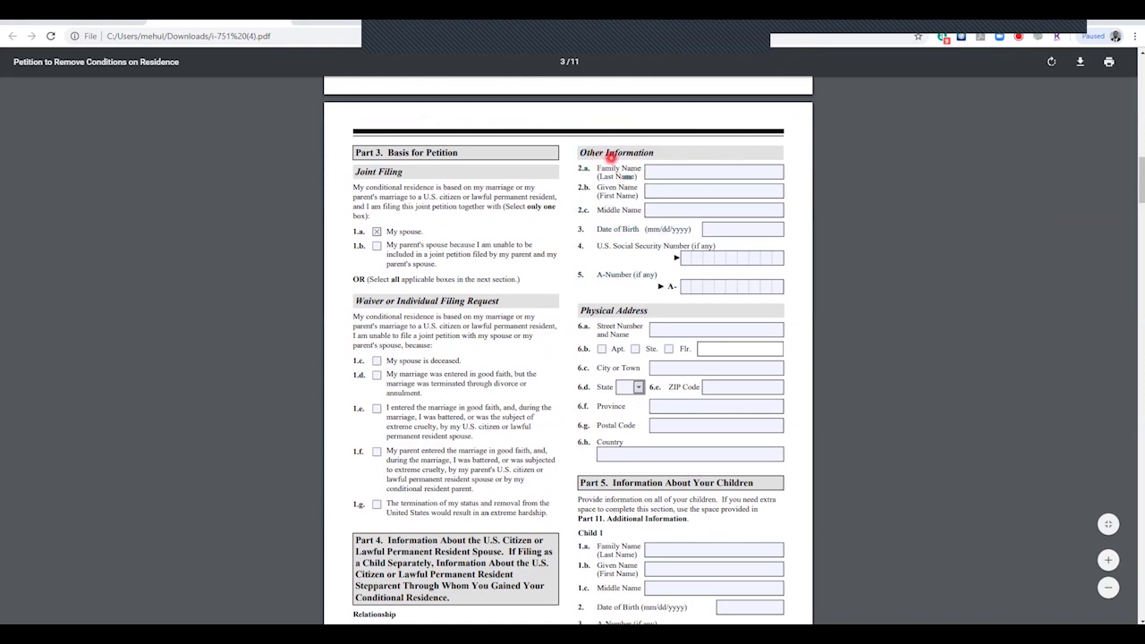
{"action": "left_click", "coordinate": [656, 173]}
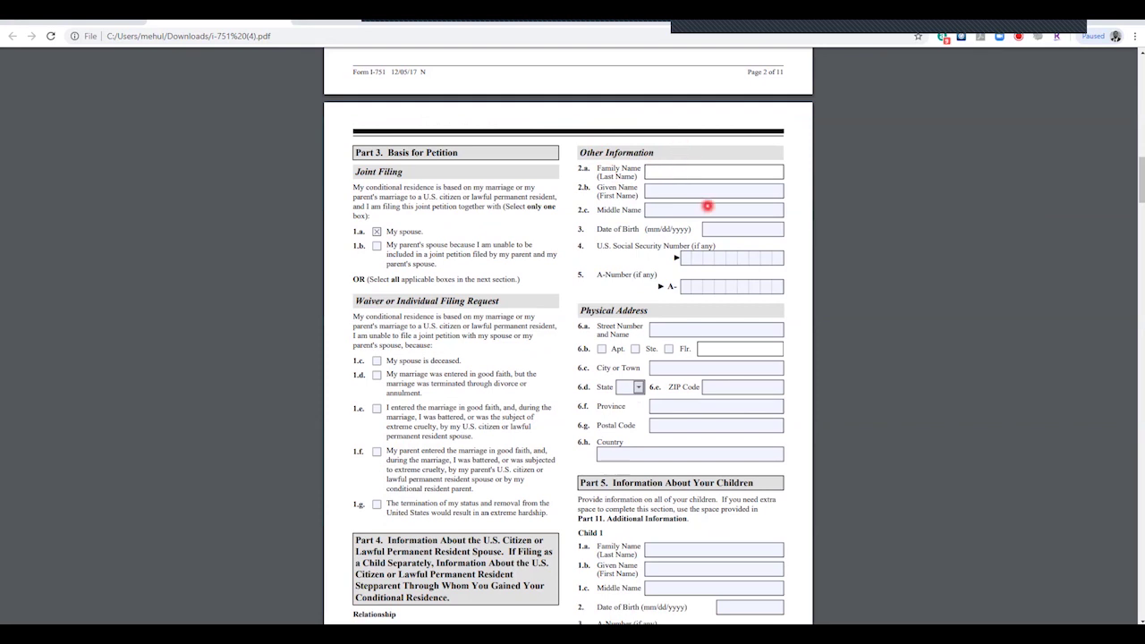
{"action": "scroll", "coordinate": [703, 209], "scroll_direction": "down", "scroll_amount": 3}
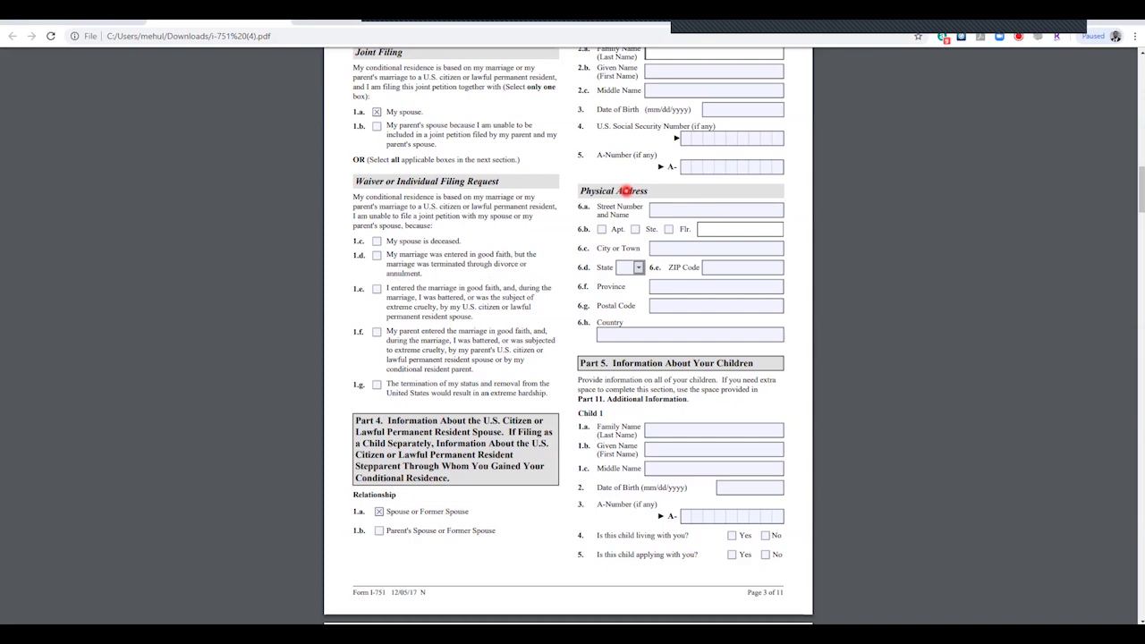
Step: Highlight the Part 5 heading, Information About Your Children, and review the child entries from Child 1 through Child 5, highlighting the Child 5 label
{"action": "scroll", "coordinate": [627, 190], "scroll_direction": "down", "scroll_amount": 3}
{"action": "triple_click", "coordinate": [722, 243]}
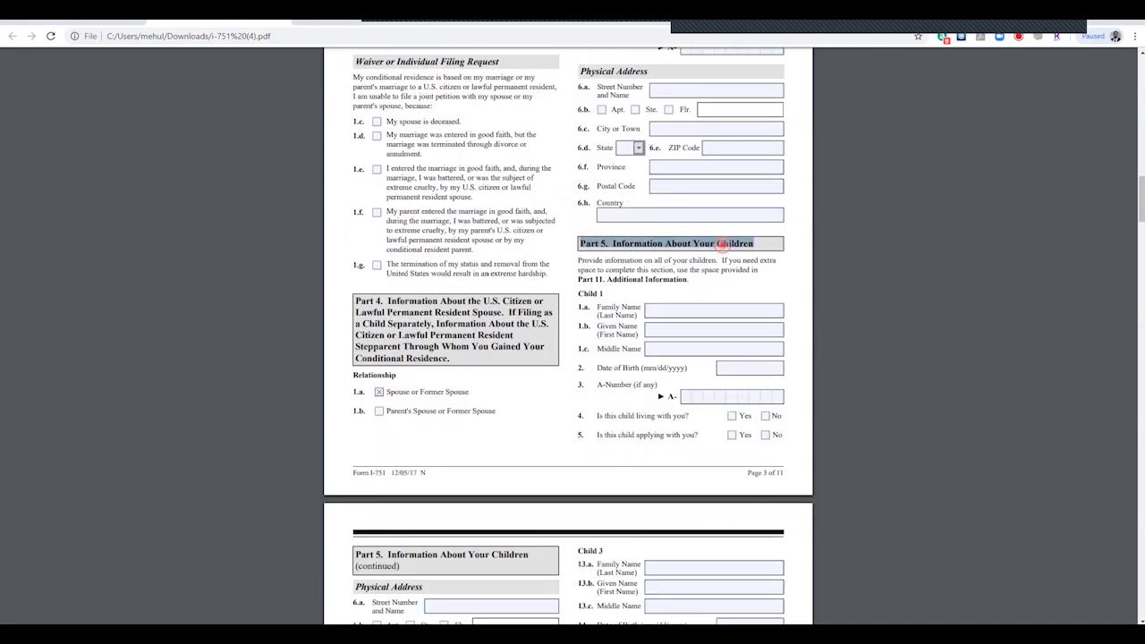
{"action": "scroll", "coordinate": [722, 243], "scroll_direction": "down", "scroll_amount": 6}
{"action": "scroll", "coordinate": [634, 146], "scroll_direction": "up", "scroll_amount": 3}
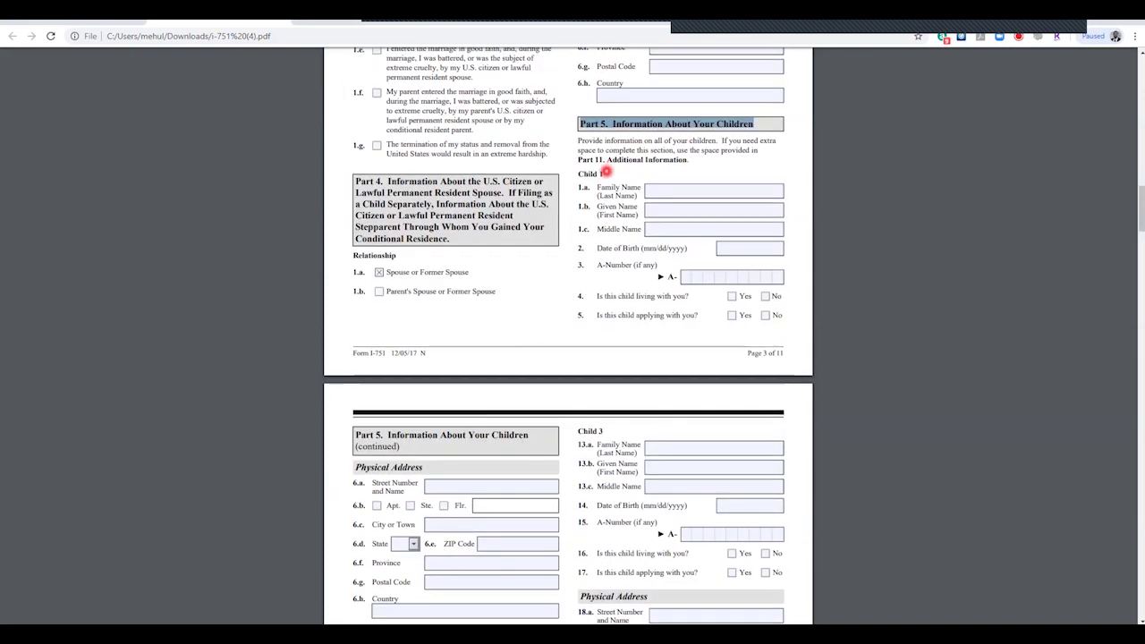
{"action": "scroll", "coordinate": [606, 170], "scroll_direction": "down", "scroll_amount": 3}
{"action": "scroll", "coordinate": [605, 175], "scroll_direction": "down", "scroll_amount": 3}
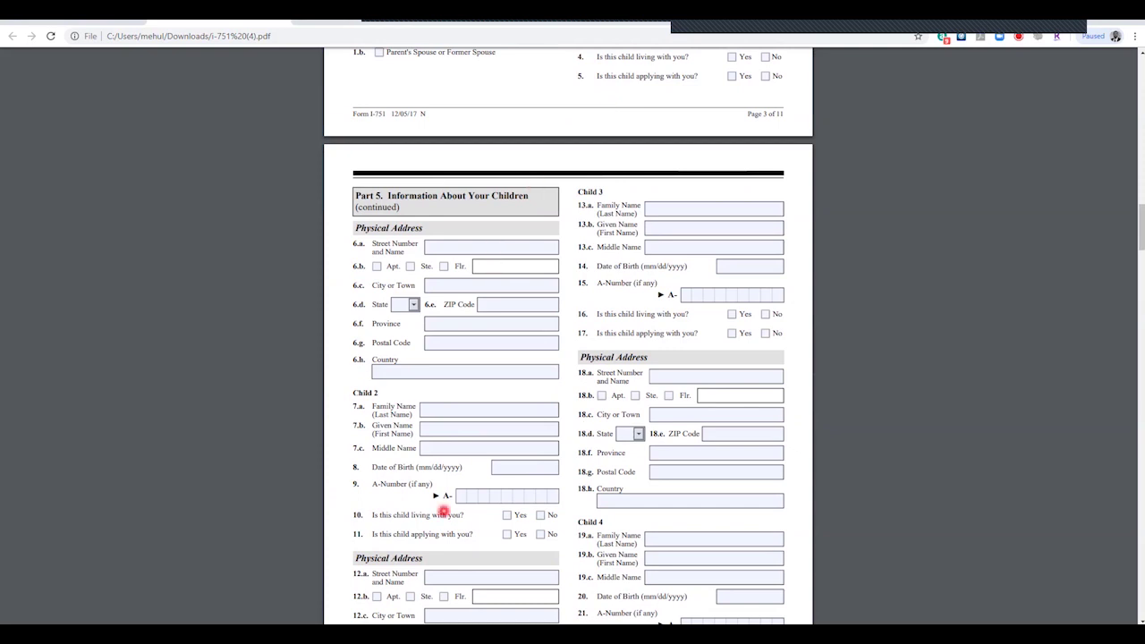
{"action": "scroll", "coordinate": [604, 194], "scroll_direction": "down", "scroll_amount": 6}
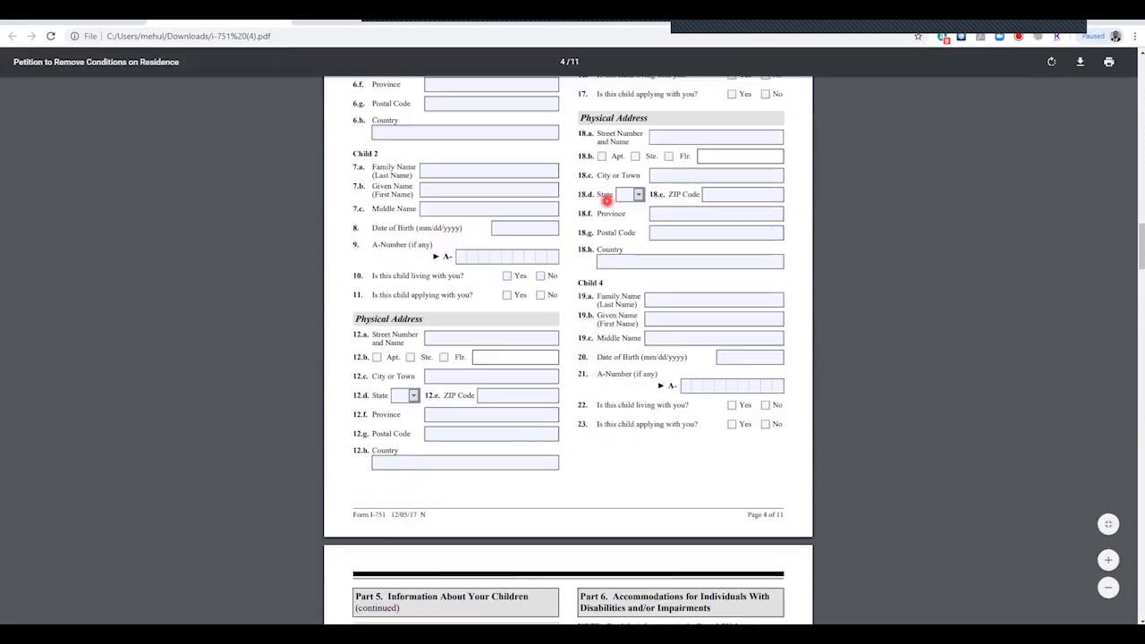
{"action": "scroll", "coordinate": [598, 222], "scroll_direction": "down", "scroll_amount": 9}
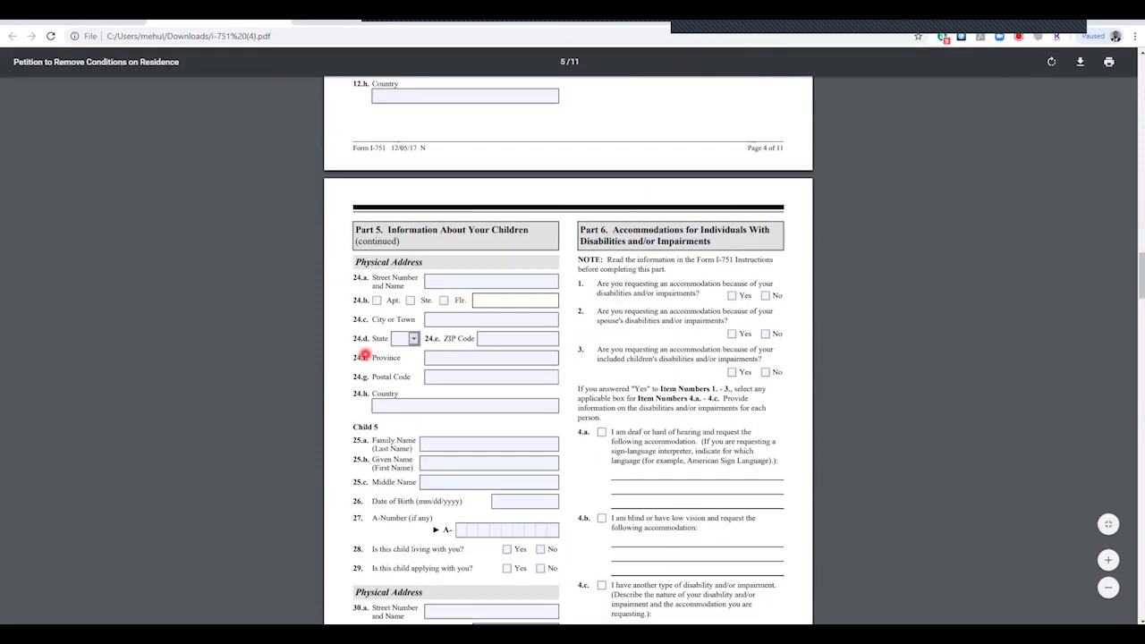
{"action": "scroll", "coordinate": [374, 311], "scroll_direction": "down", "scroll_amount": 2}
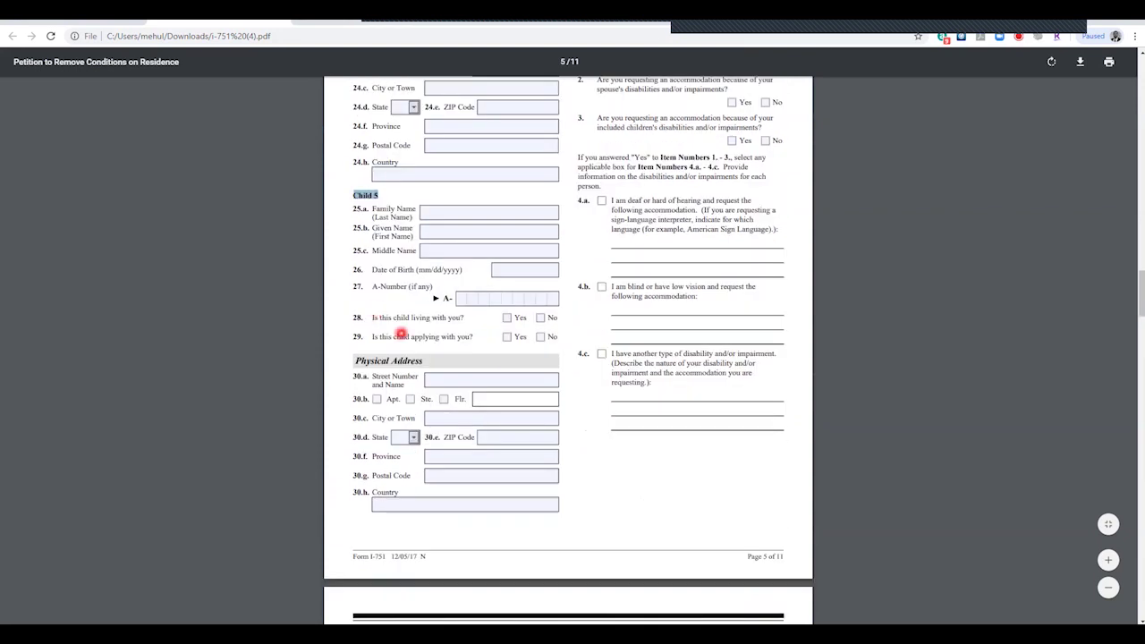
{"action": "scroll", "coordinate": [420, 344], "scroll_direction": "up", "scroll_amount": 1}
{"action": "scroll", "coordinate": [562, 375], "scroll_direction": "up", "scroll_amount": 1}
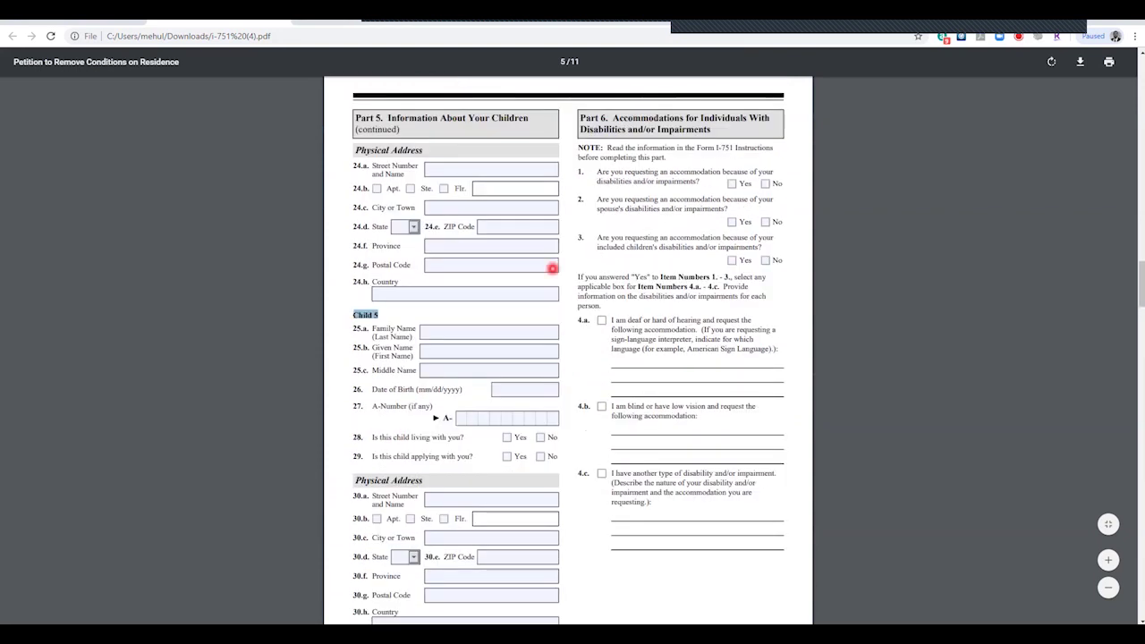
Step: Highlight the Part 6 heading and its NOTE about the Form I-751 Instructions, and answer No to accommodation items 1, 2 and 3
{"action": "left_click_drag", "start_coordinate": [587, 116], "coordinate": [719, 128]}
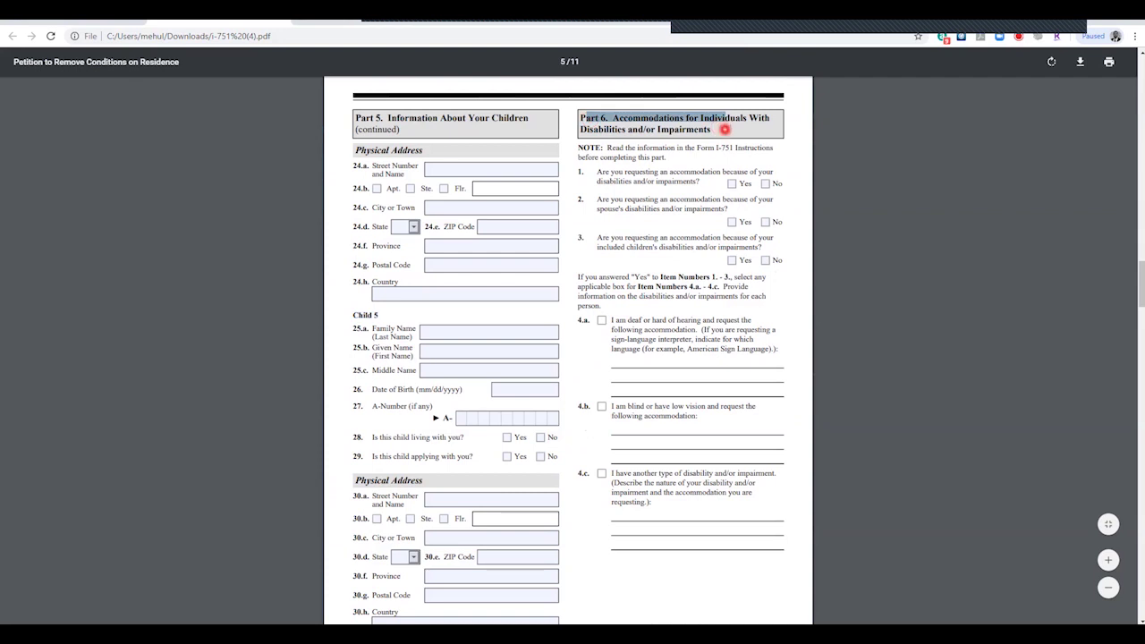
{"action": "left_click", "coordinate": [636, 148]}
{"action": "left_click_drag", "start_coordinate": [636, 147], "coordinate": [762, 177]}
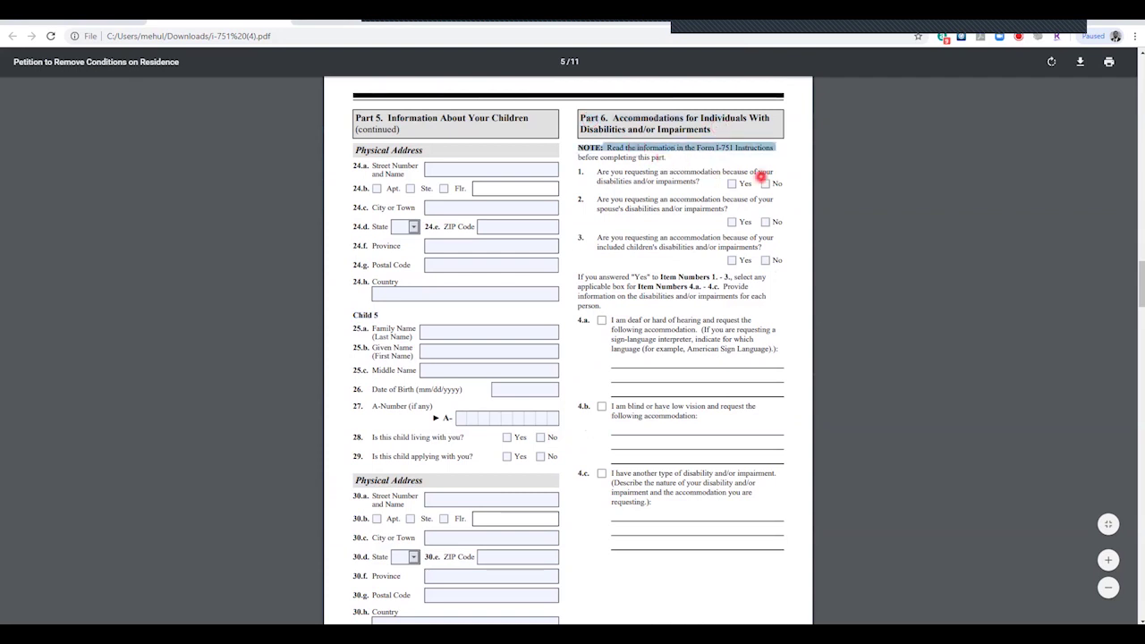
{"action": "left_click", "coordinate": [764, 184]}
{"action": "left_click", "coordinate": [765, 221]}
{"action": "left_click", "coordinate": [765, 261]}
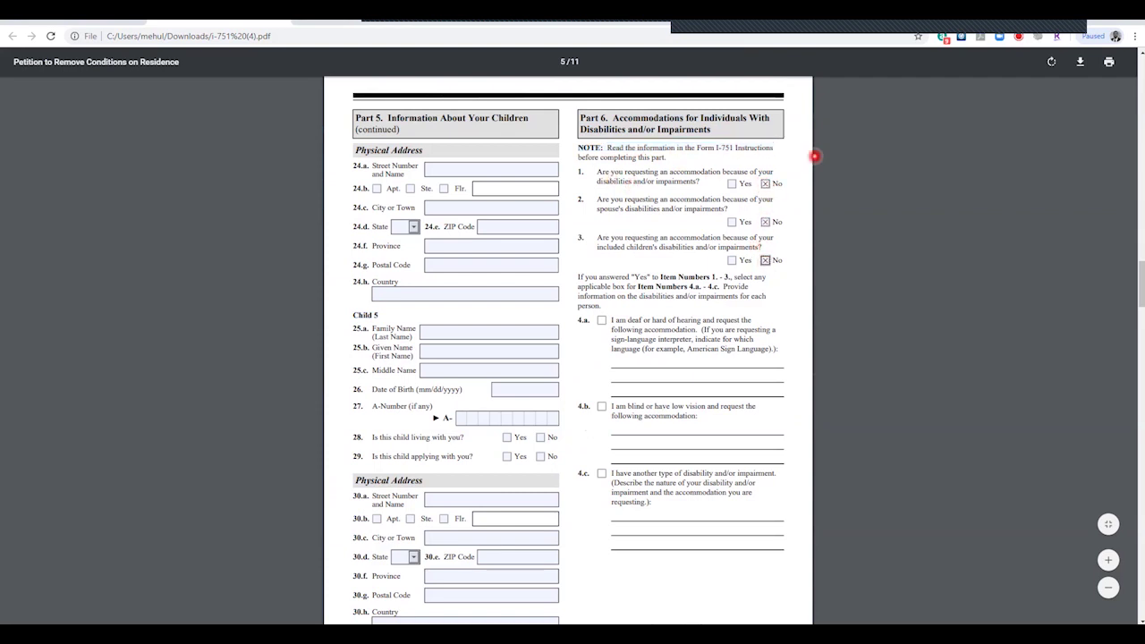
Step: Highlight the Part 6 instruction for those who answered "Yes" to Item Numbers 1.-3., above items 4.a. to 4.c
{"action": "scroll", "coordinate": [702, 246], "scroll_direction": "down", "scroll_amount": 3}
{"action": "scroll", "coordinate": [678, 220], "scroll_direction": "up", "scroll_amount": 2}
{"action": "left_click_drag", "start_coordinate": [583, 95], "coordinate": [718, 96]}
{"action": "double_click", "coordinate": [642, 96]}
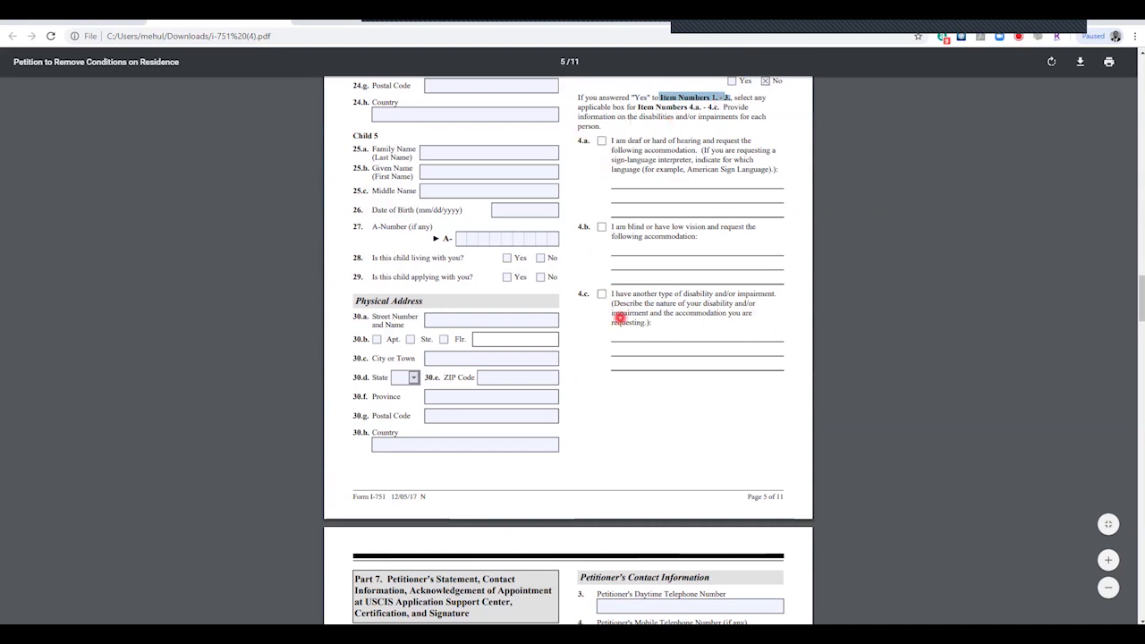
Step: Go on to page 6 and highlight the Part 7 heading about the petitioner's statement, contact information, certification and signature
{"action": "scroll", "coordinate": [625, 309], "scroll_direction": "down", "scroll_amount": 1}
{"action": "scroll", "coordinate": [665, 113], "scroll_direction": "down", "scroll_amount": 5}
{"action": "scroll", "coordinate": [416, 160], "scroll_direction": "up", "scroll_amount": 1}
{"action": "scroll", "coordinate": [416, 161], "scroll_direction": "down", "scroll_amount": 1}
{"action": "mouse_move", "coordinate": [381, 100]}
{"action": "left_mouse_down"}
{"action": "mouse_move", "coordinate": [512, 100]}
{"action": "mouse_move", "coordinate": [503, 139]}
{"action": "mouse_move", "coordinate": [474, 132]}
{"action": "left_mouse_up"}
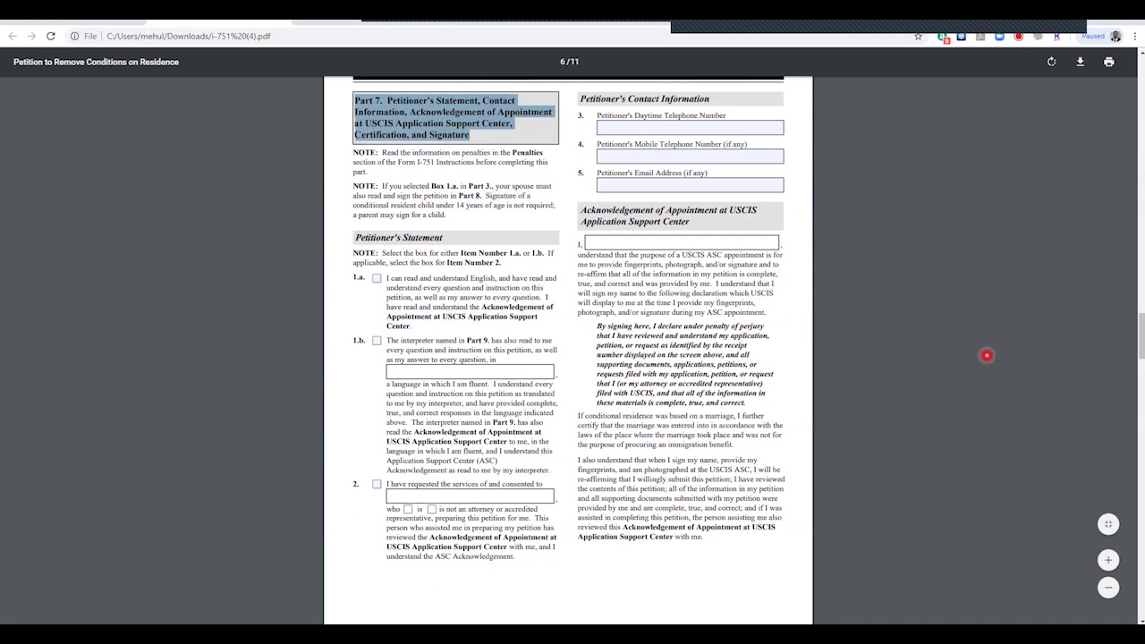
{"action": "left_click_drag", "start_coordinate": [469, 136], "coordinate": [361, 93]}
Step: Select item 1.a. of the Petitioner's Statement and highlight its text about reading and understanding English
{"action": "left_click_drag", "start_coordinate": [385, 277], "coordinate": [419, 327]}
{"action": "left_click", "coordinate": [377, 278]}
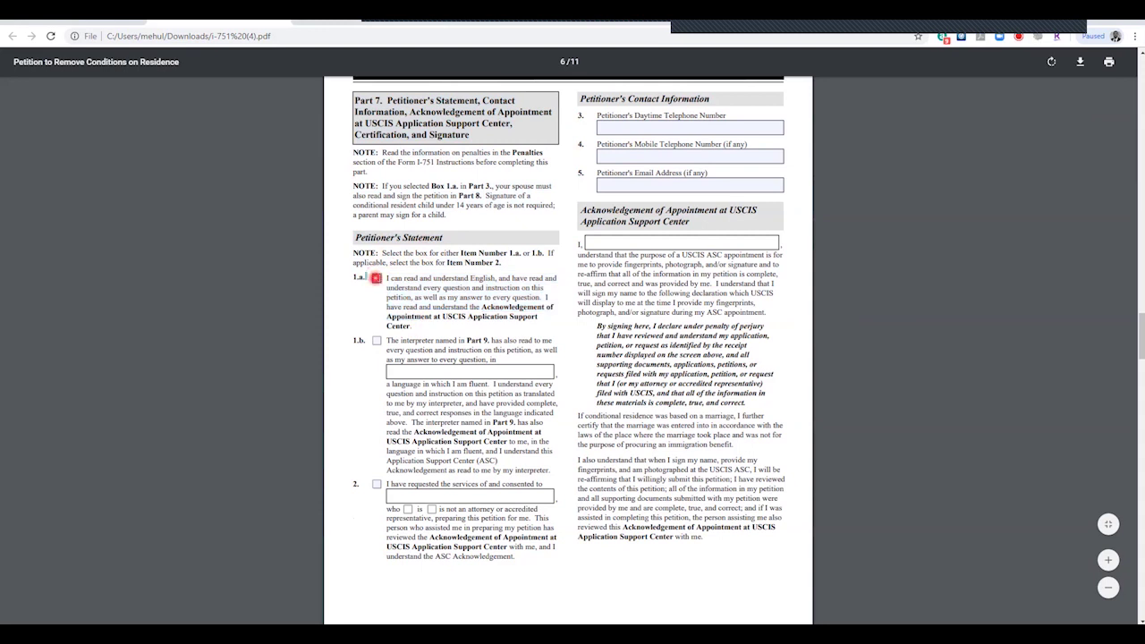
{"action": "left_click_drag", "start_coordinate": [402, 278], "coordinate": [477, 332]}
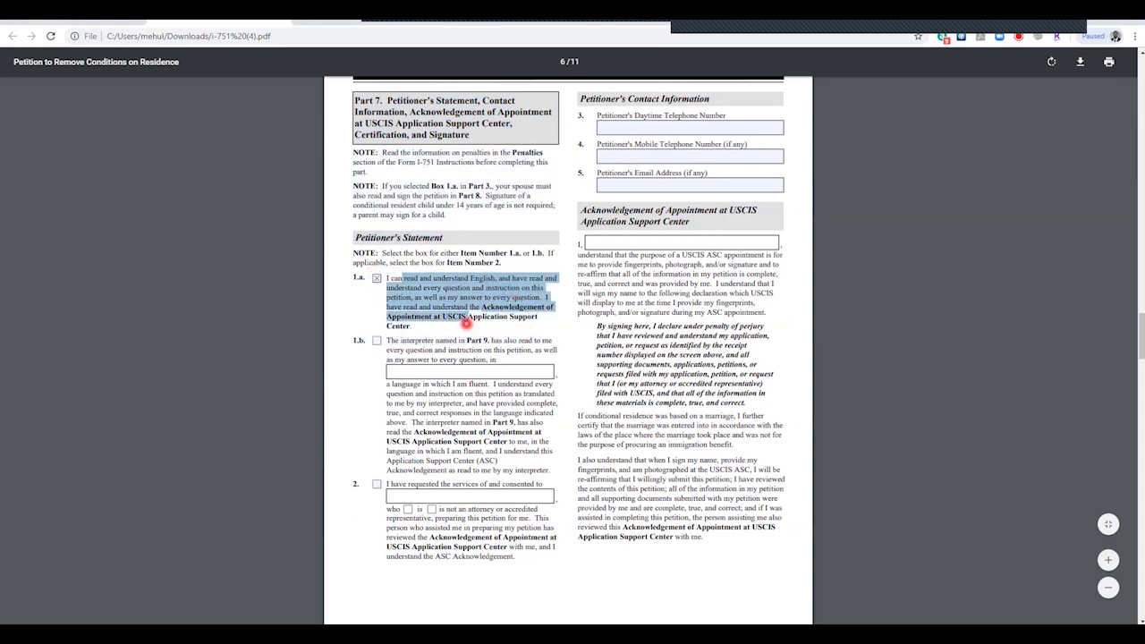
{"action": "left_click", "coordinate": [467, 319]}
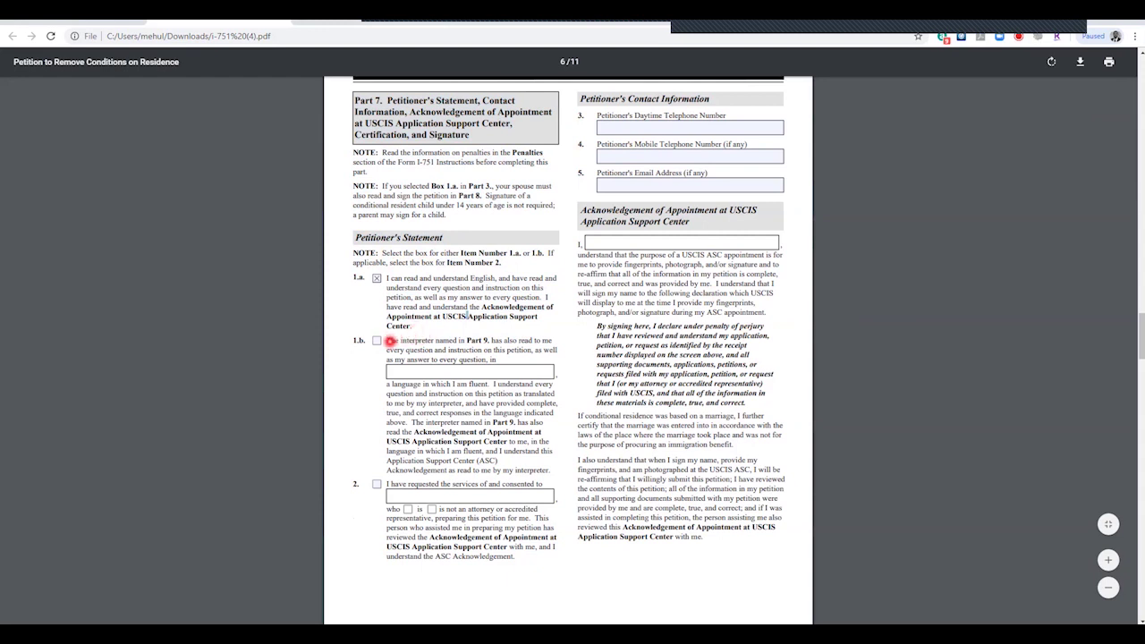
Step: Highlight the opening words of item 1.b. about the interpreter and item 2 about requested services, and return to the item 1.a. text
{"action": "left_click_drag", "start_coordinate": [391, 341], "coordinate": [469, 342]}
{"action": "left_click", "coordinate": [395, 488]}
{"action": "left_click_drag", "start_coordinate": [395, 486], "coordinate": [530, 483]}
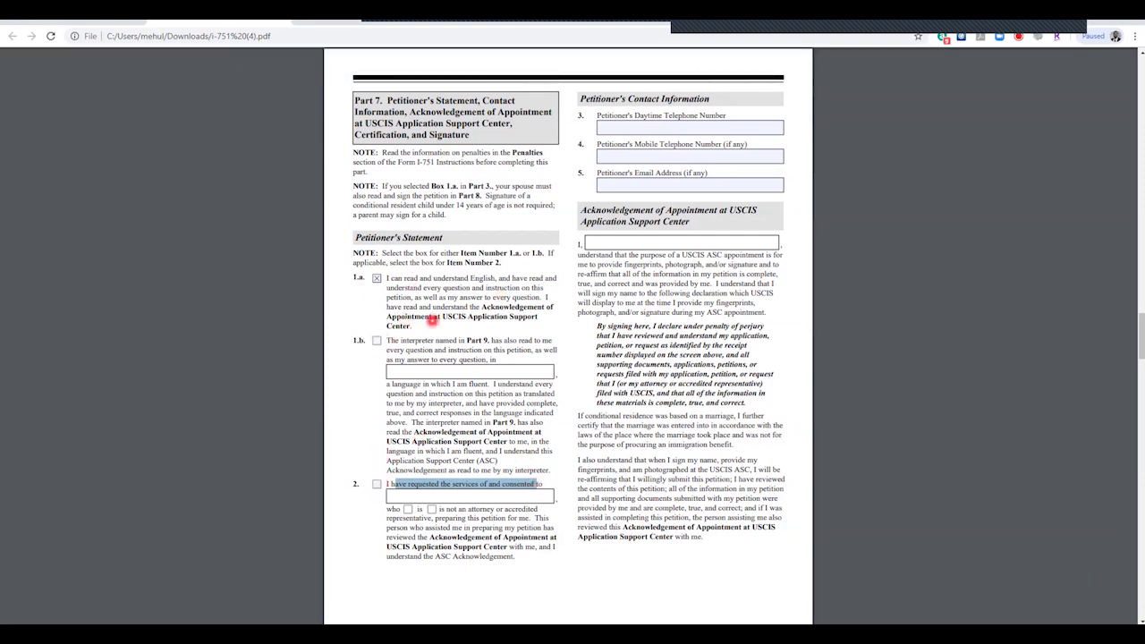
{"action": "left_click", "coordinate": [414, 313]}
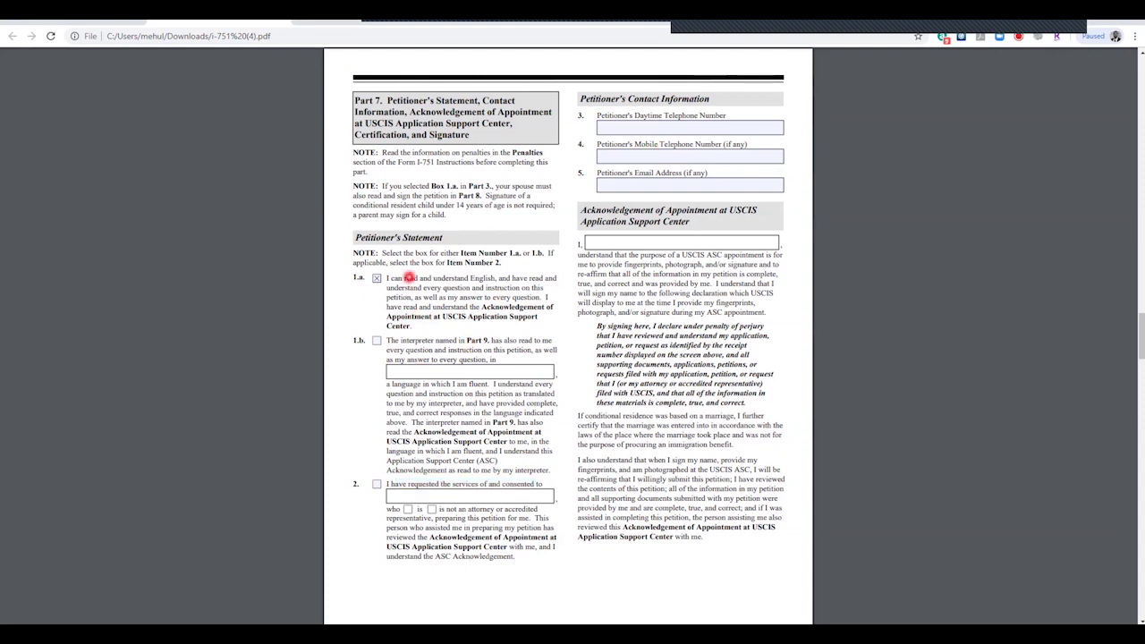
{"action": "triple_click", "coordinate": [410, 278]}
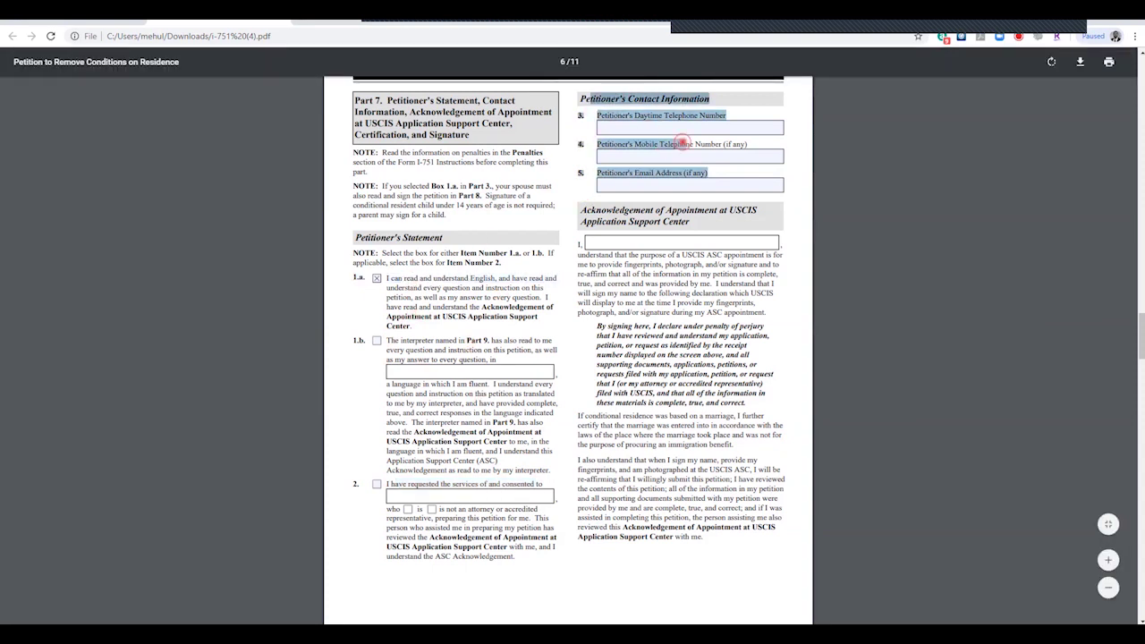